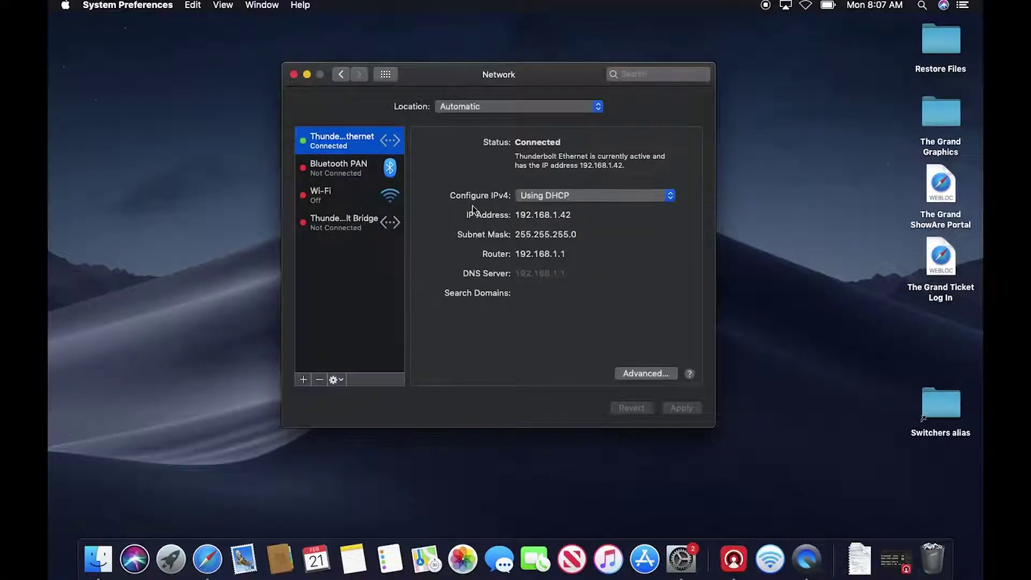
Launch ATEM Software Control and cut the Program bus through CAM1, CAM2 and CAM3
{"action": "left_click", "coordinate": [293, 75]}
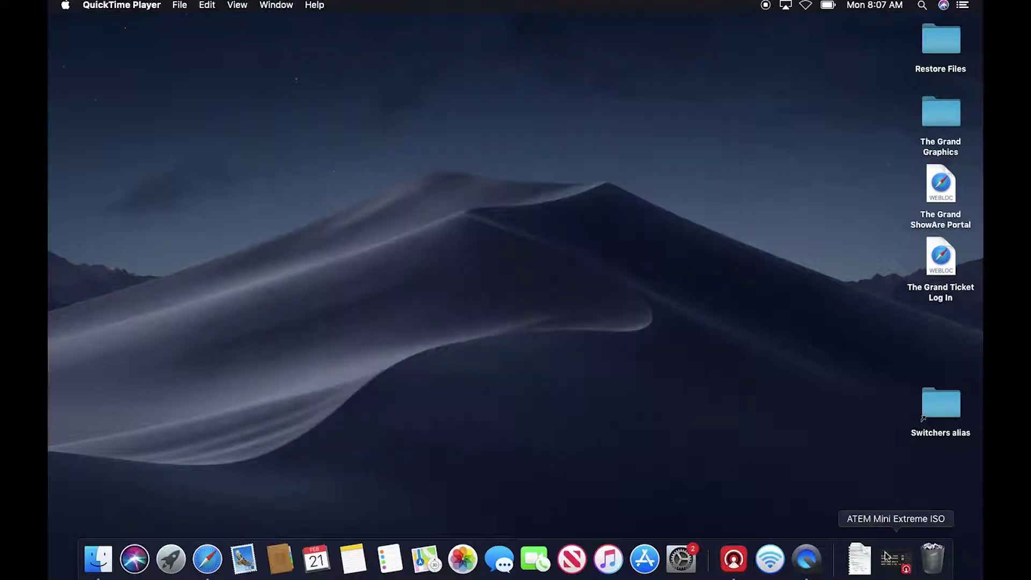
{"action": "left_click", "coordinate": [886, 557]}
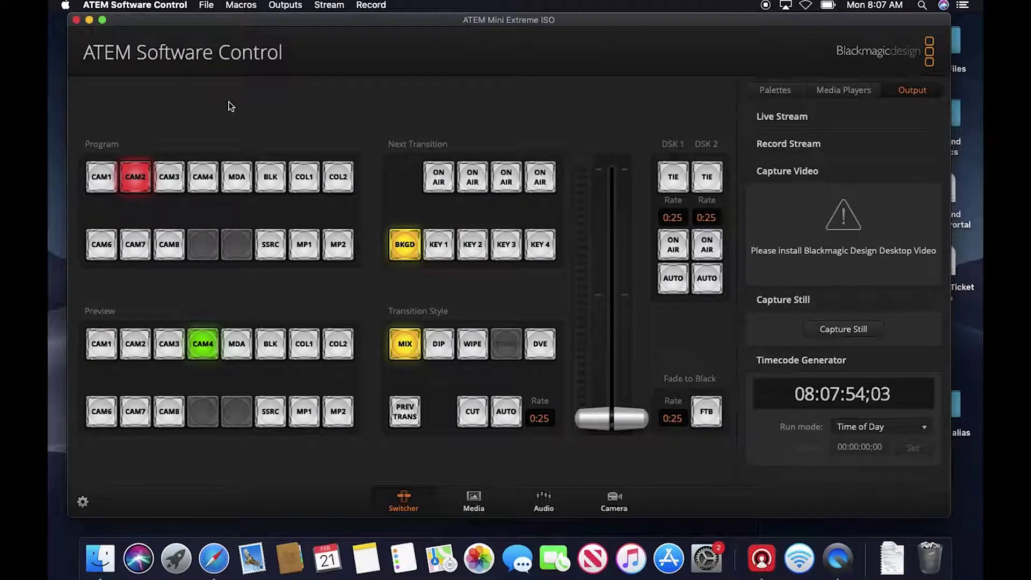
{"action": "left_click", "coordinate": [102, 179]}
{"action": "left_click", "coordinate": [136, 179]}
{"action": "left_click", "coordinate": [169, 179]}
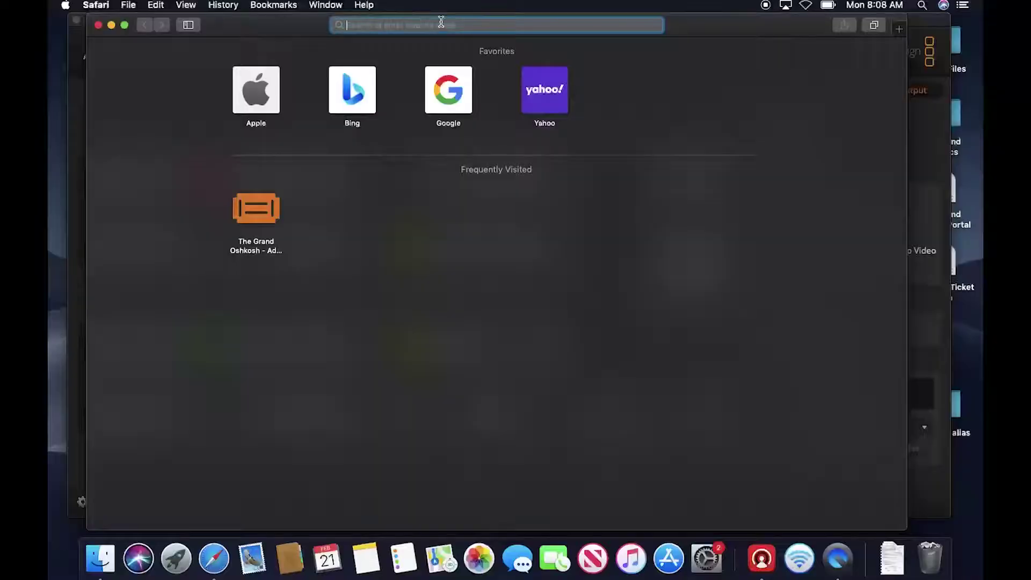
Load youtube.com and go via Your channel and Manage Videos to Studio's Live content tab
{"action": "type", "text": "youtube.com"}
{"action": "key", "text": "Return"}
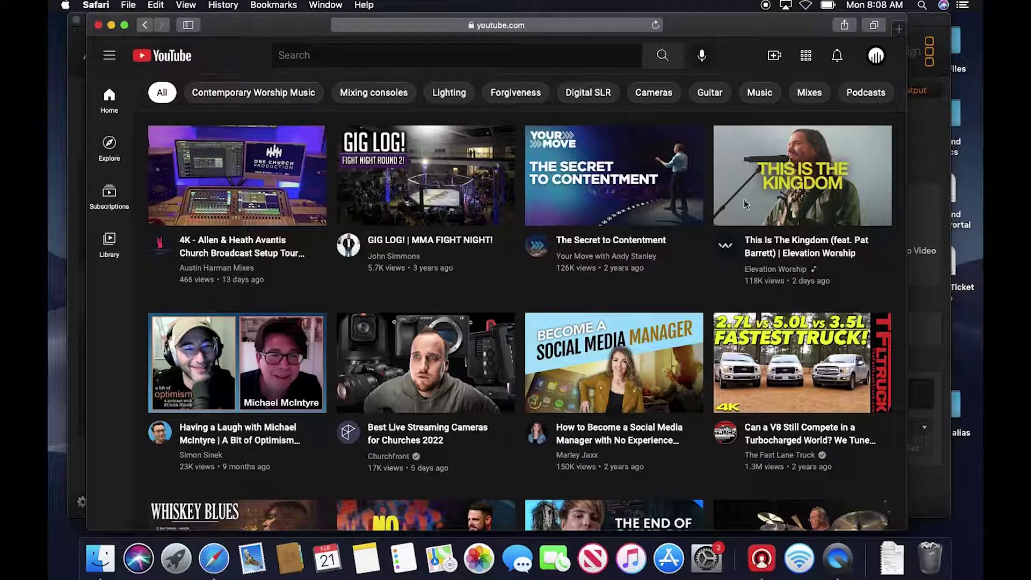
{"action": "left_click", "coordinate": [878, 56]}
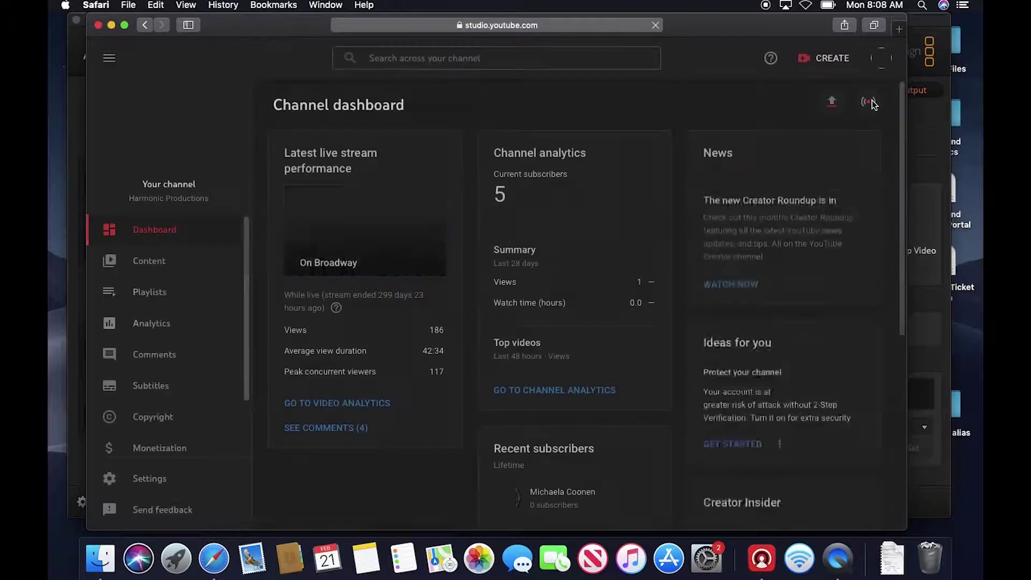
{"action": "left_click", "coordinate": [878, 61]}
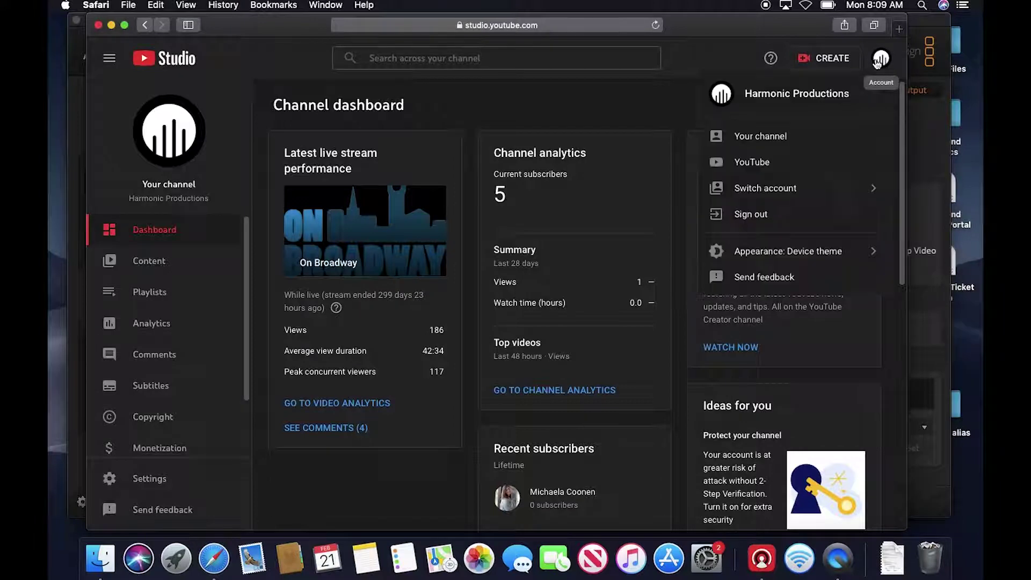
{"action": "left_click", "coordinate": [800, 149]}
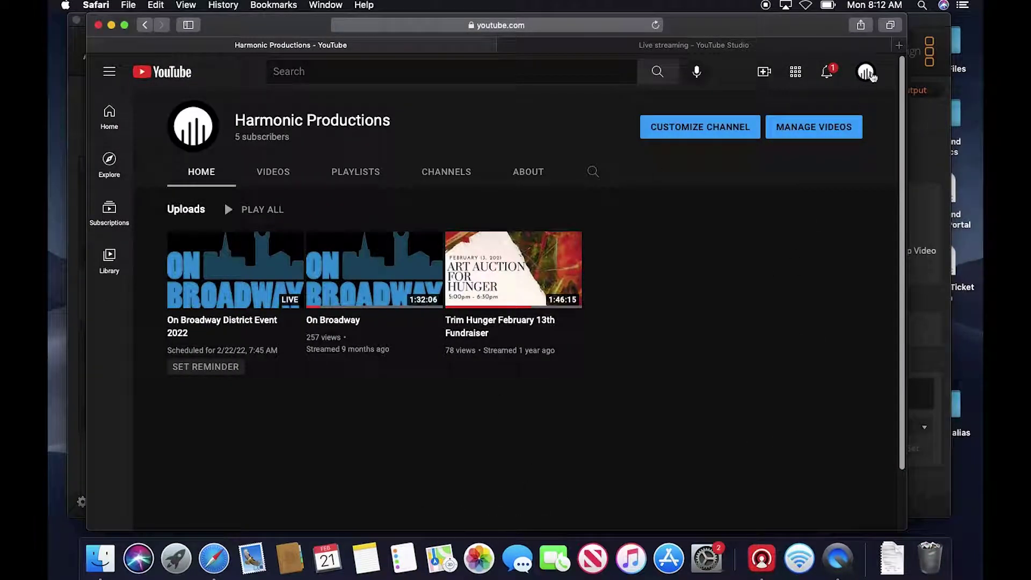
{"action": "left_click", "coordinate": [840, 124]}
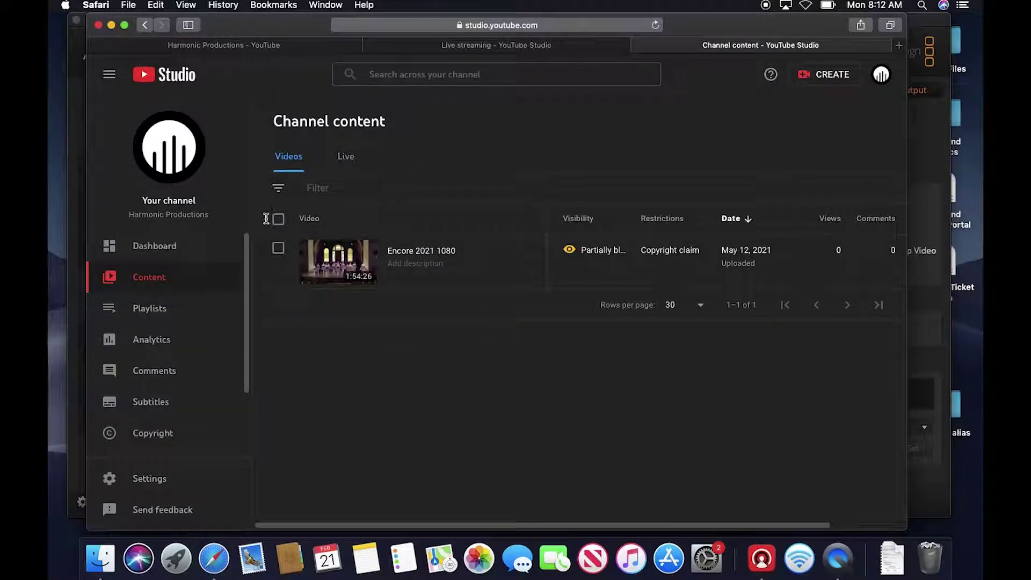
{"action": "left_click", "coordinate": [348, 157]}
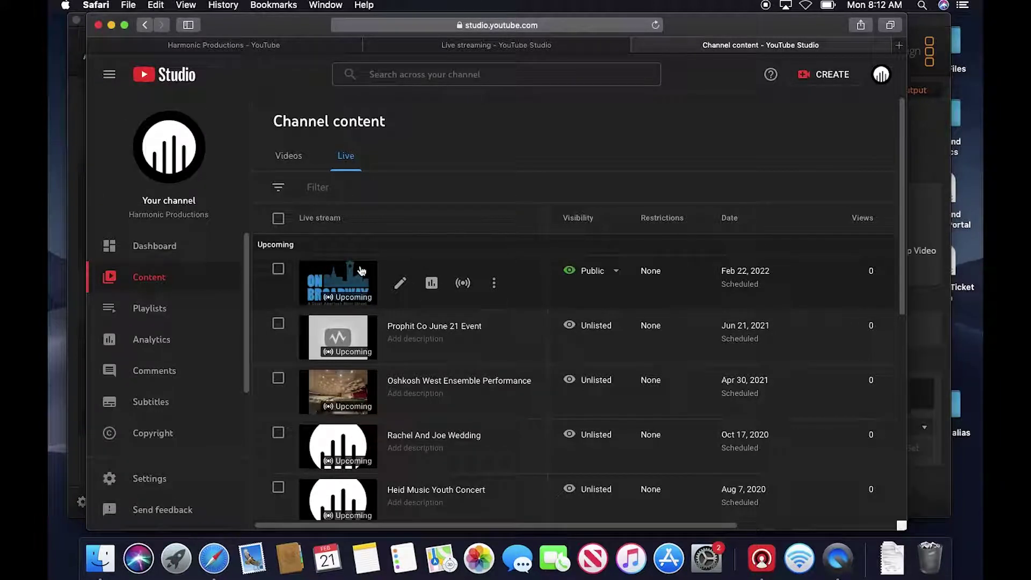
Copy the On Broadway District Event 2022 stream key from the Live Control Room, then return to ATEM
{"action": "left_click", "coordinate": [463, 283]}
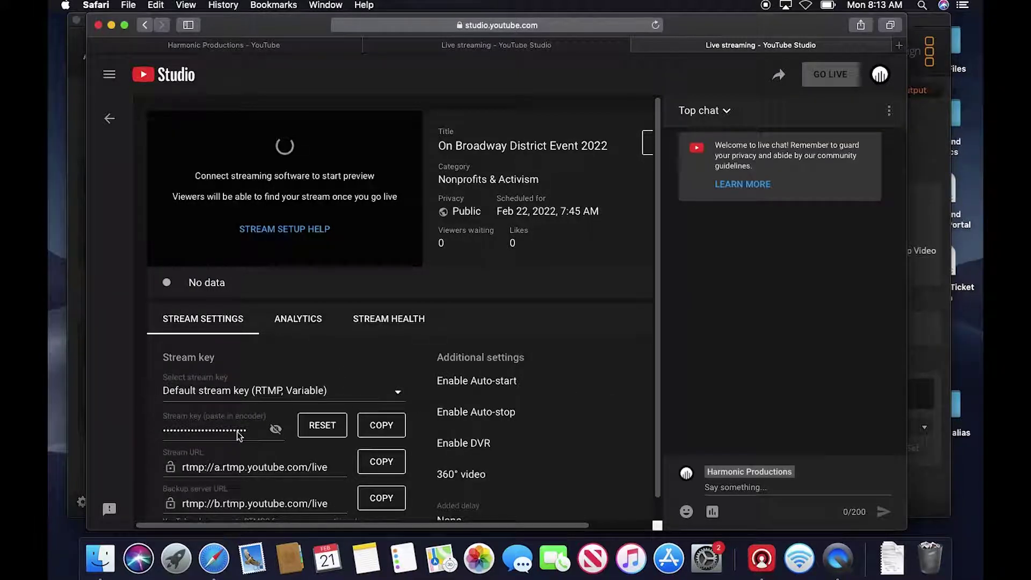
{"action": "left_click", "coordinate": [276, 429]}
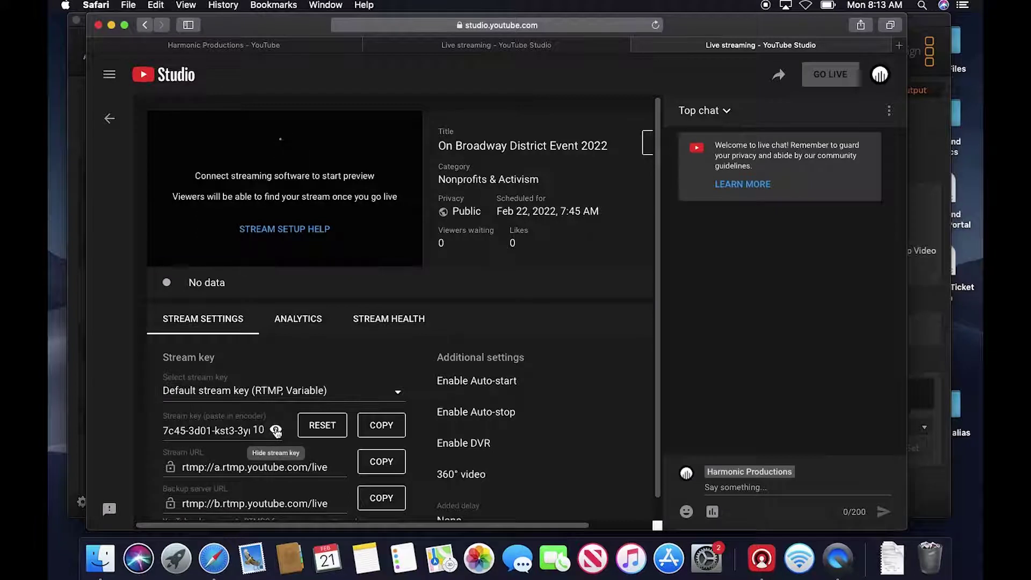
{"action": "left_click", "coordinate": [274, 429]}
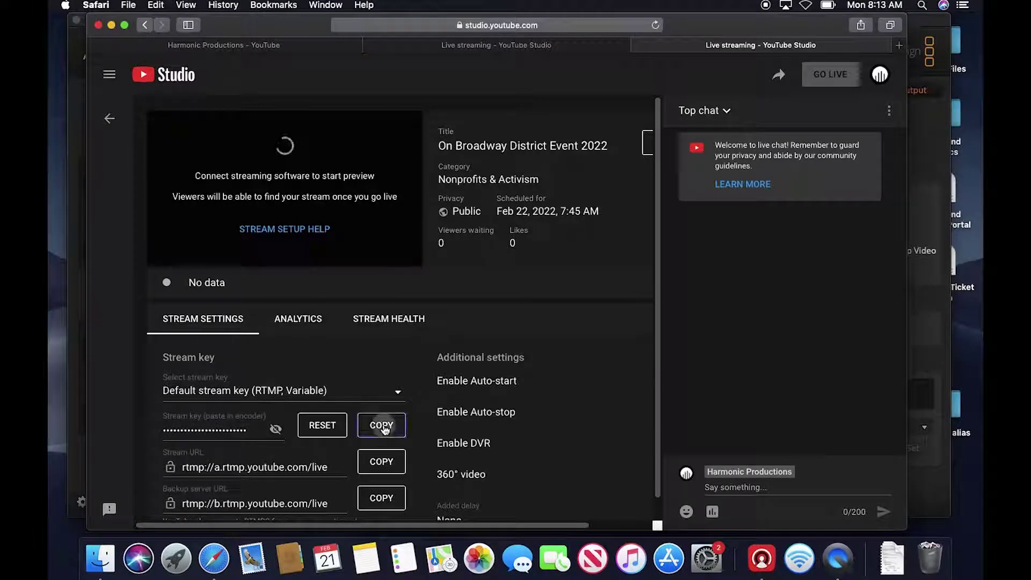
{"action": "left_click", "coordinate": [384, 428]}
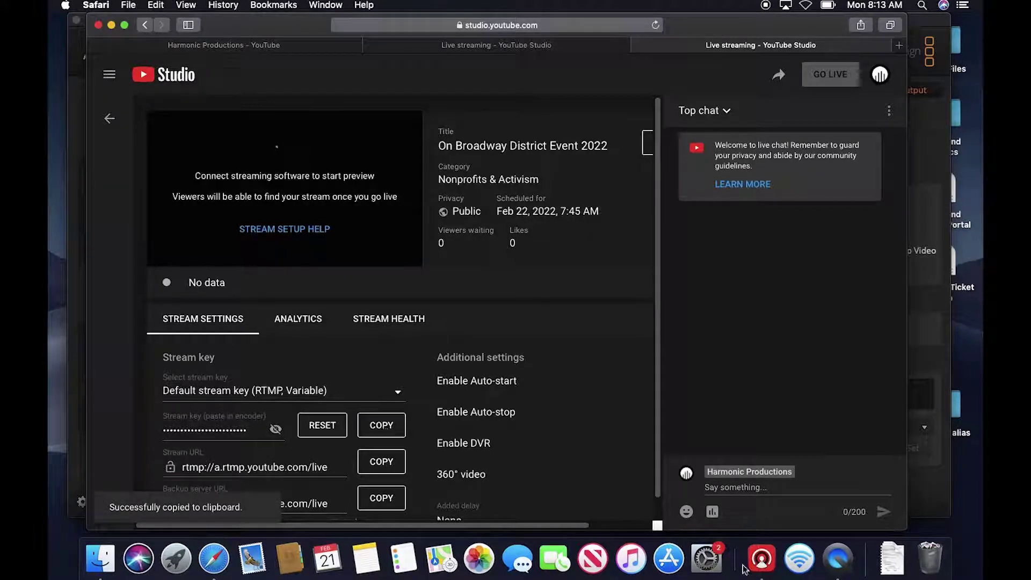
{"action": "left_click", "coordinate": [763, 567]}
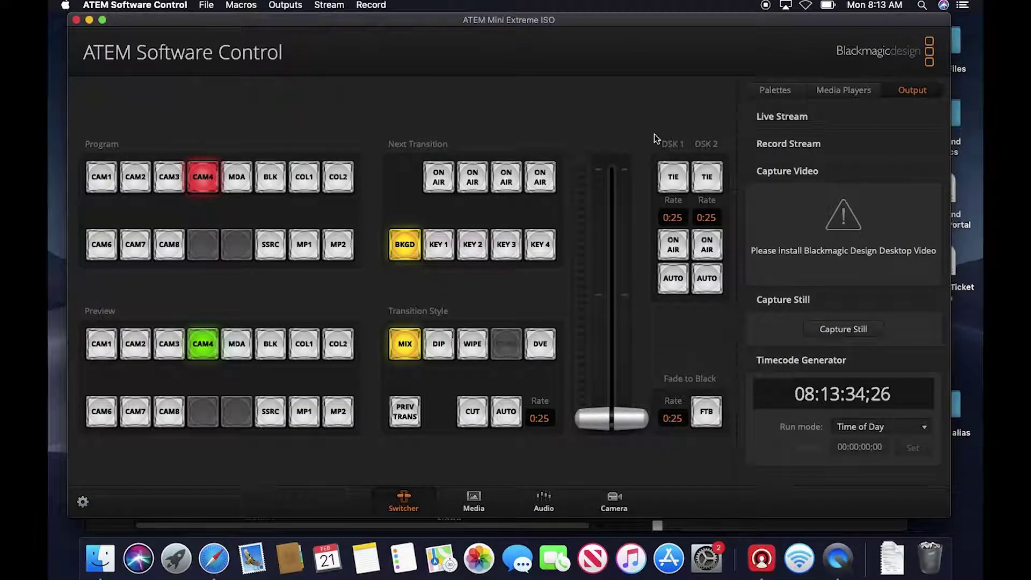
Expand Live Stream in the Output settings and choose YouTube as the platform
{"action": "left_click", "coordinate": [799, 96]}
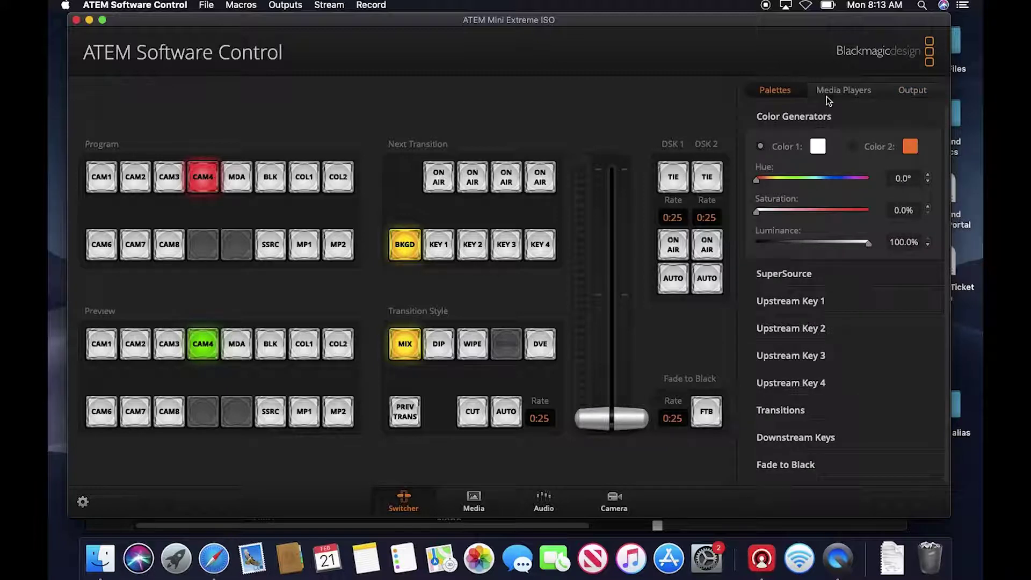
{"action": "left_click", "coordinate": [899, 93]}
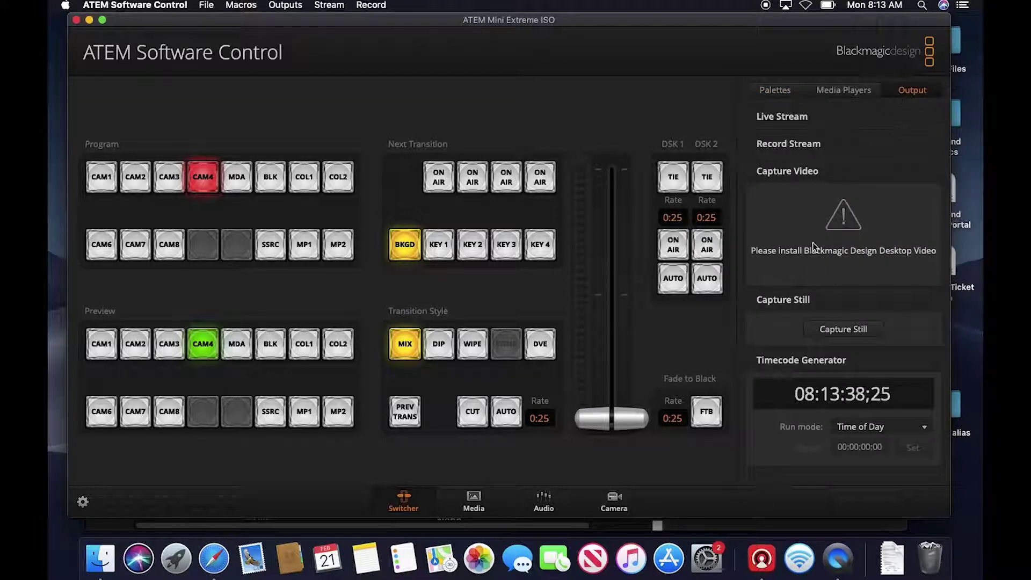
{"action": "left_click", "coordinate": [804, 117]}
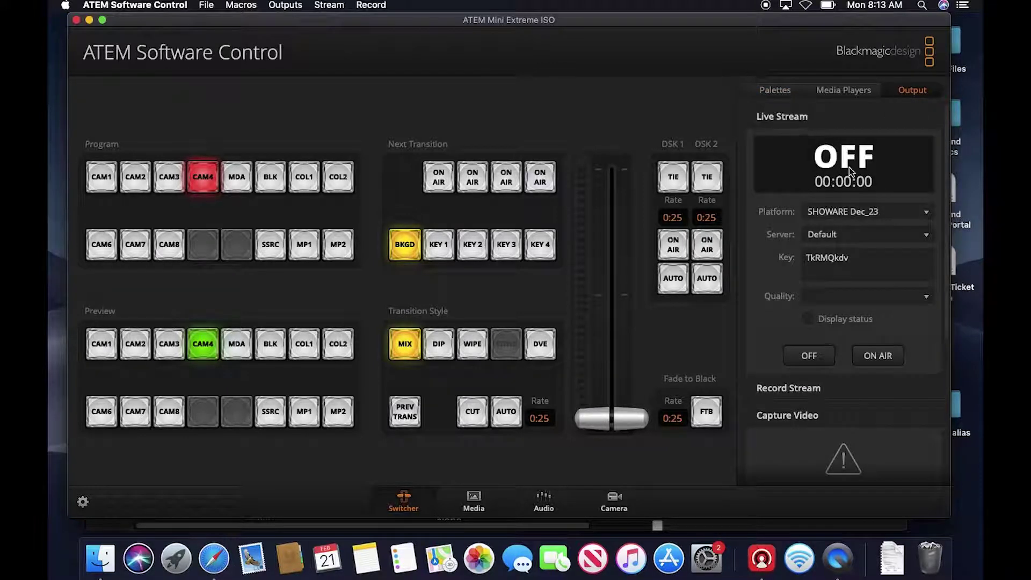
{"action": "left_click", "coordinate": [823, 213]}
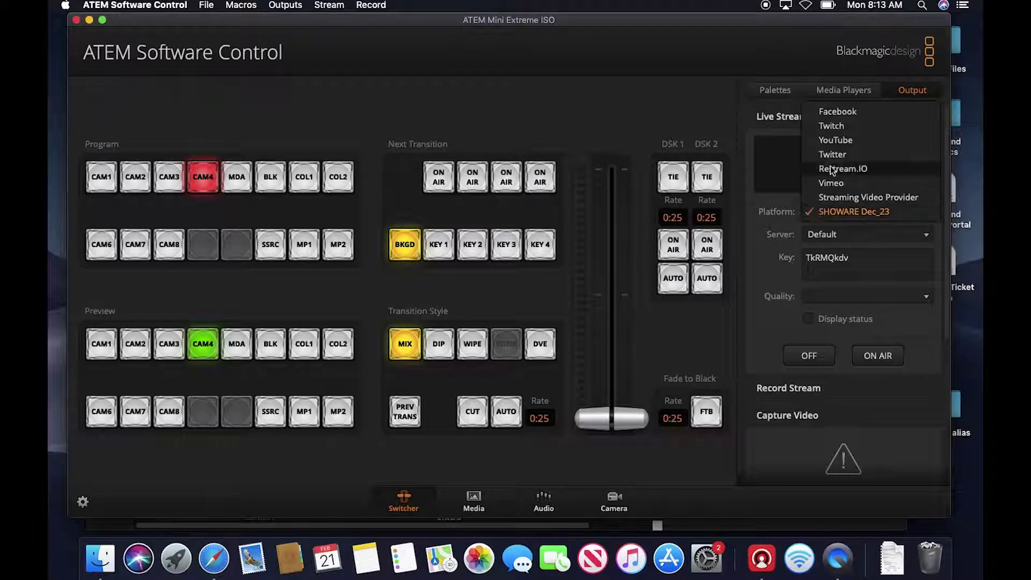
{"action": "left_click", "coordinate": [832, 141]}
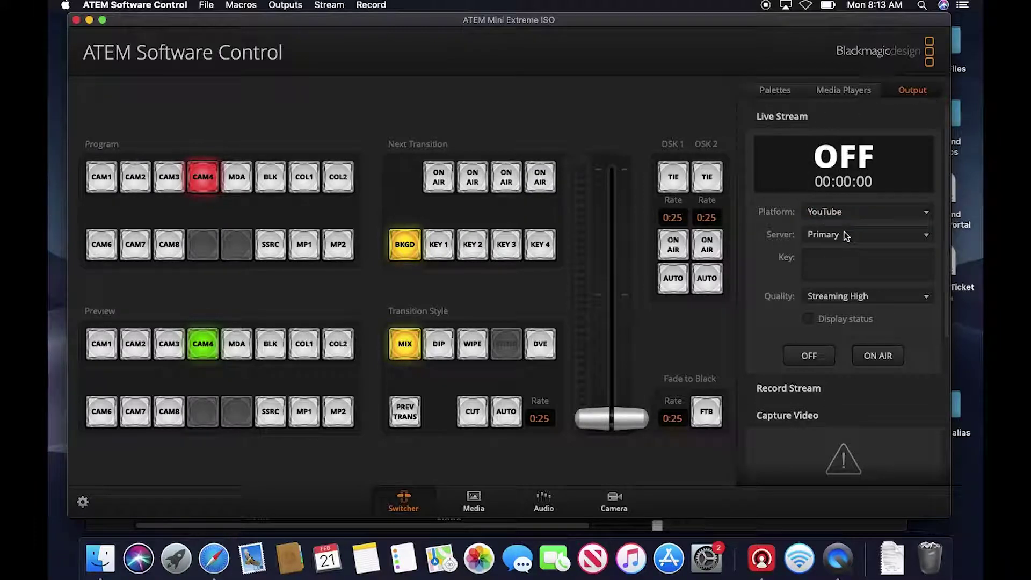
Paste the YouTube stream key, set quality to Streaming Medium, and go on air
{"action": "left_click", "coordinate": [837, 265]}
{"action": "key", "text": "super+v"}
{"action": "left_click", "coordinate": [865, 298]}
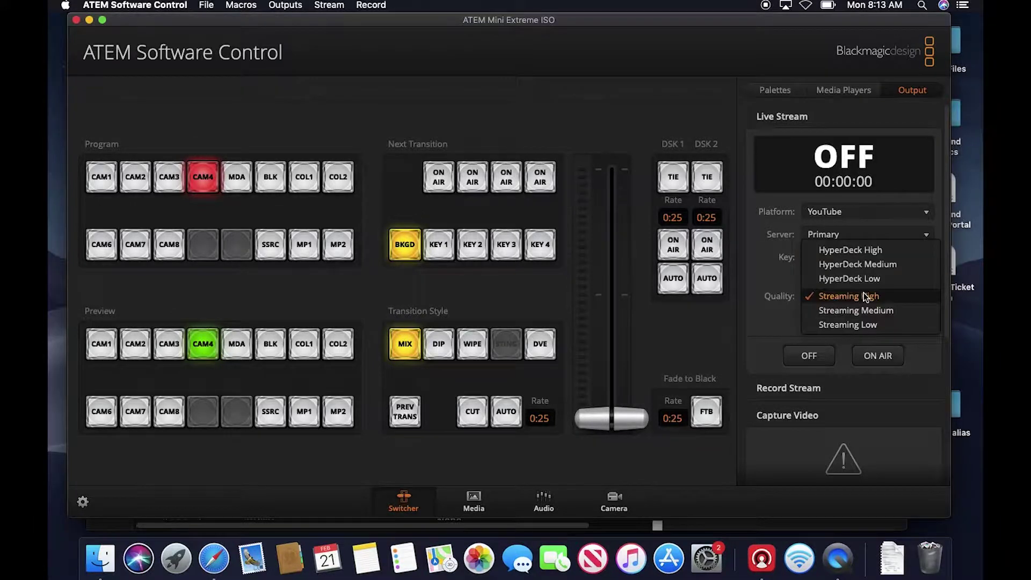
{"action": "left_click", "coordinate": [880, 312]}
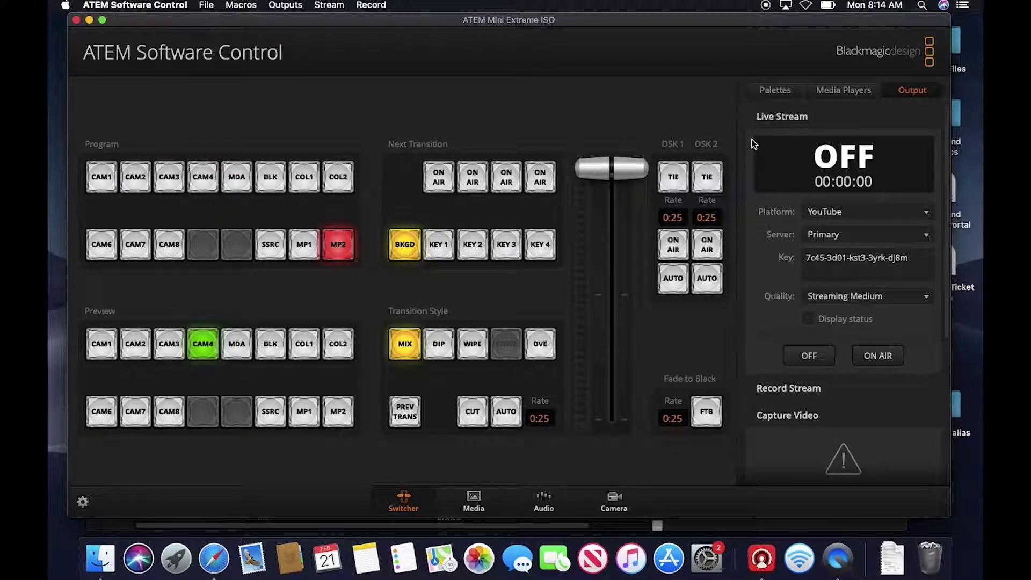
{"action": "left_click", "coordinate": [881, 358]}
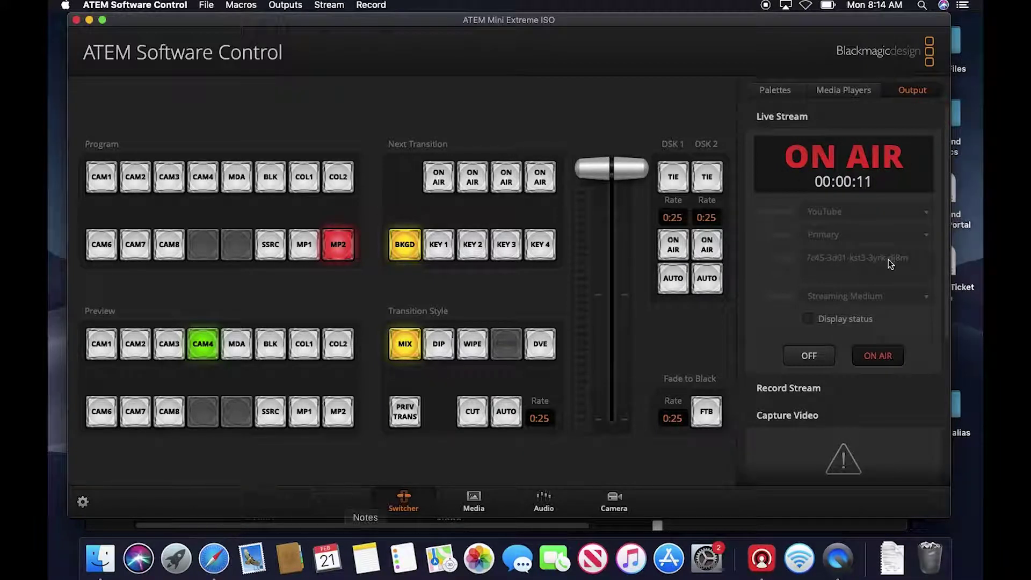
Check the incoming feed in YouTube Studio's preview, then cut COL1 and COL2 to program
{"action": "left_click", "coordinate": [214, 559]}
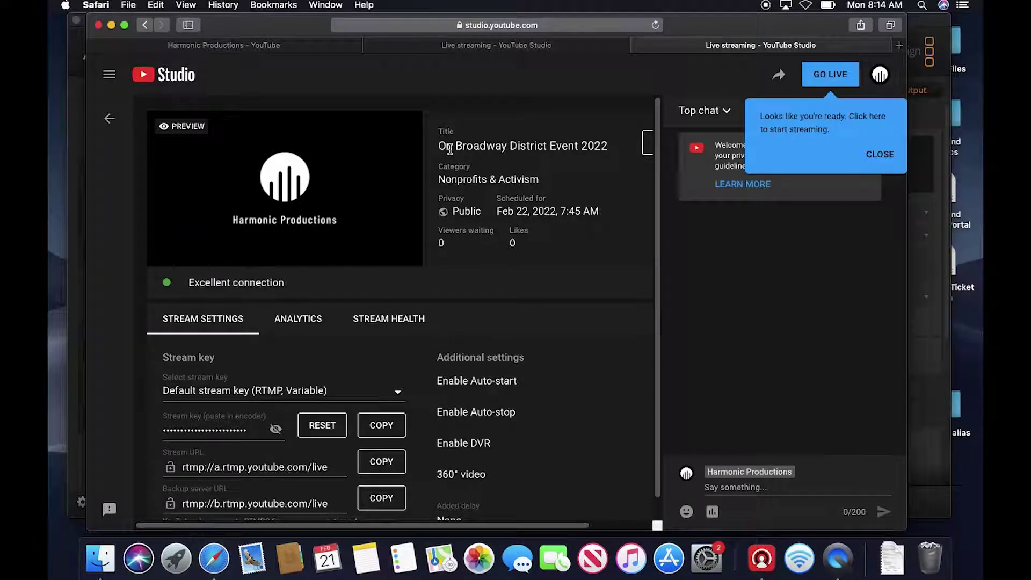
{"action": "left_click", "coordinate": [78, 141]}
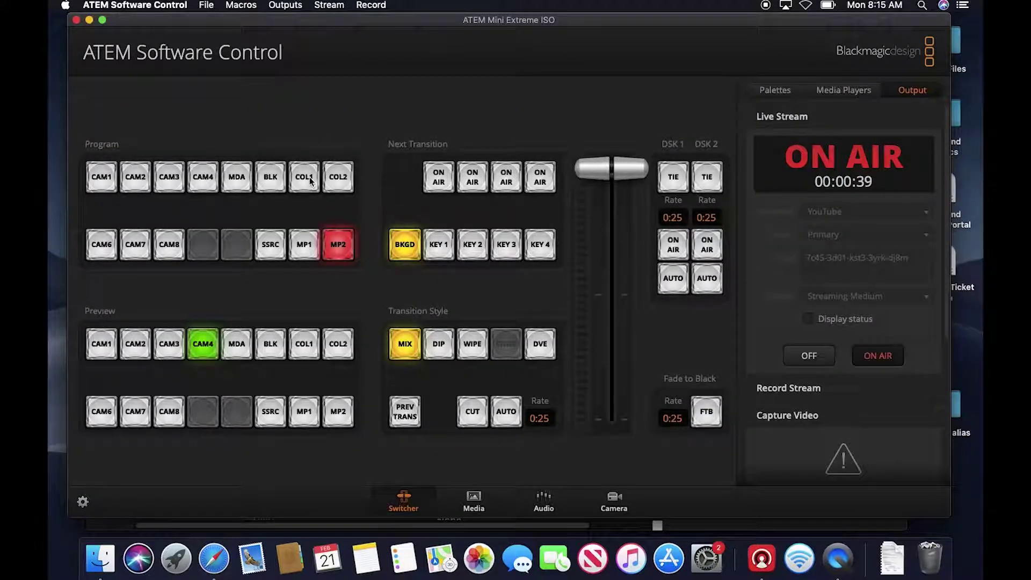
{"action": "left_click", "coordinate": [310, 181]}
{"action": "left_click", "coordinate": [337, 183]}
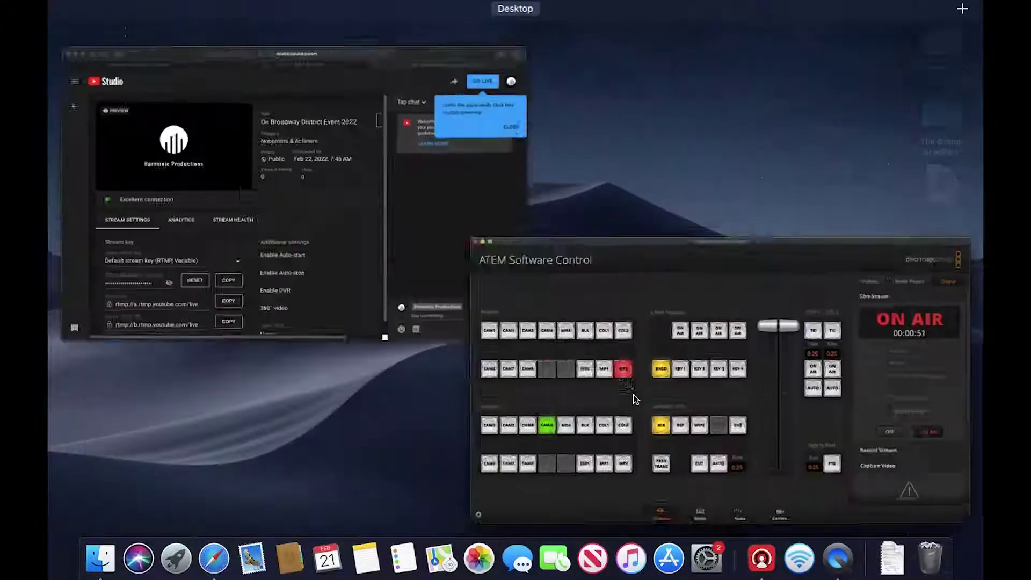
Scroll through the On Broadway District Event 2022 stream settings, then return to ATEM Software Control
{"action": "left_click", "coordinate": [335, 234]}
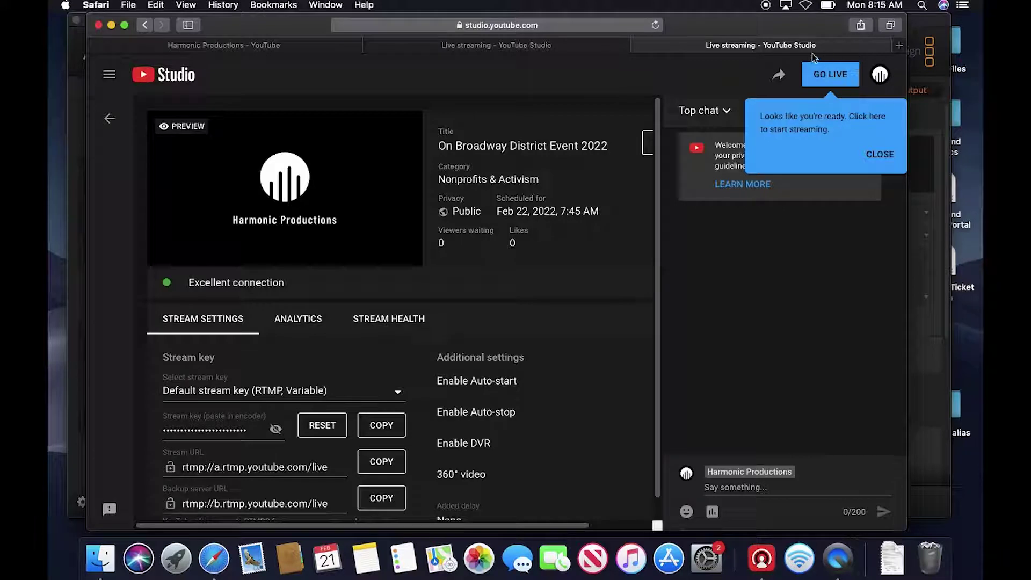
{"action": "left_click", "coordinate": [922, 22]}
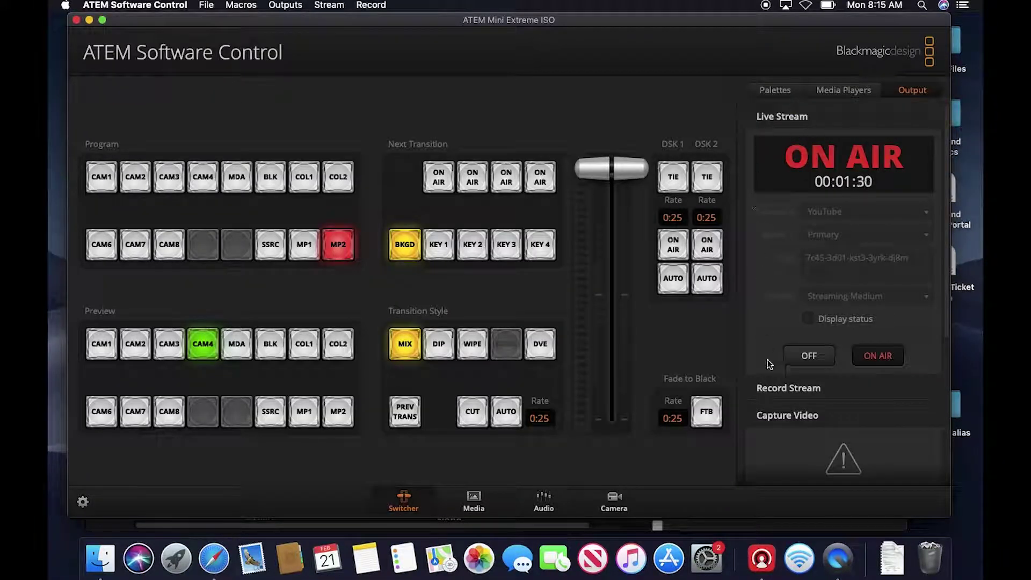
{"action": "key", "text": "ctrl+Up"}
{"action": "left_click", "coordinate": [428, 211]}
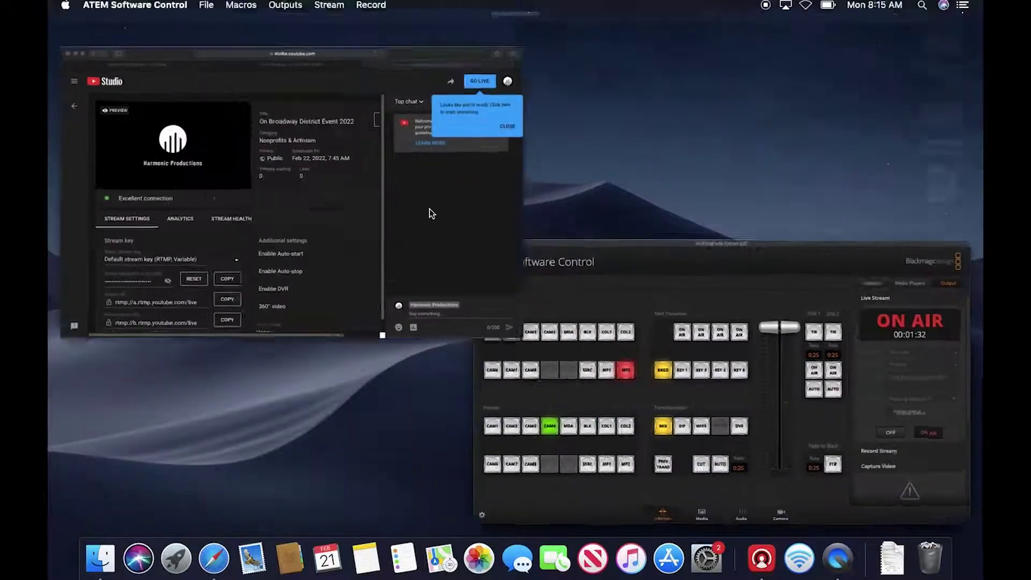
{"action": "key", "text": "ctrl+Up"}
{"action": "left_click", "coordinate": [641, 418]}
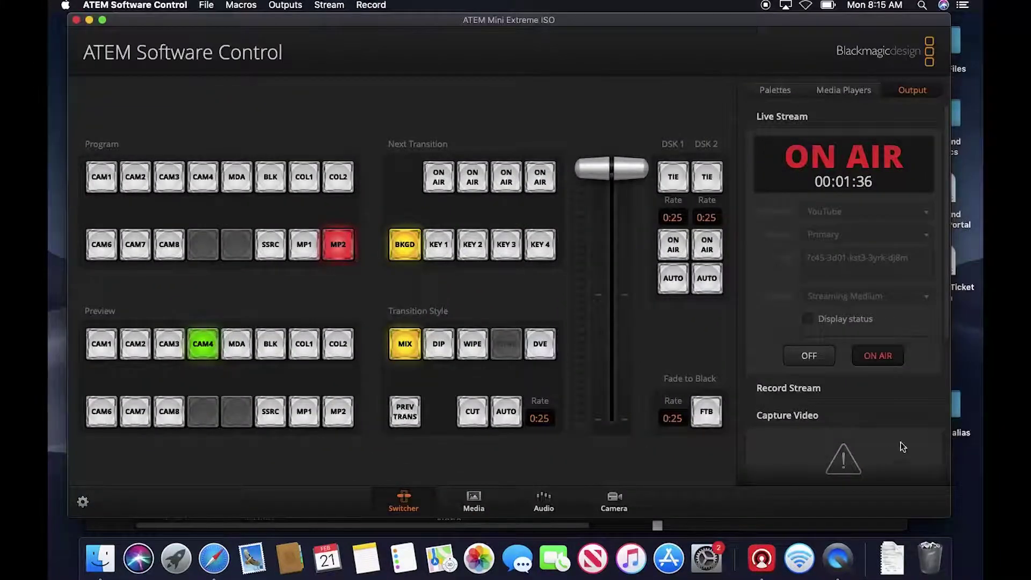
{"action": "key", "text": "super+Tab"}
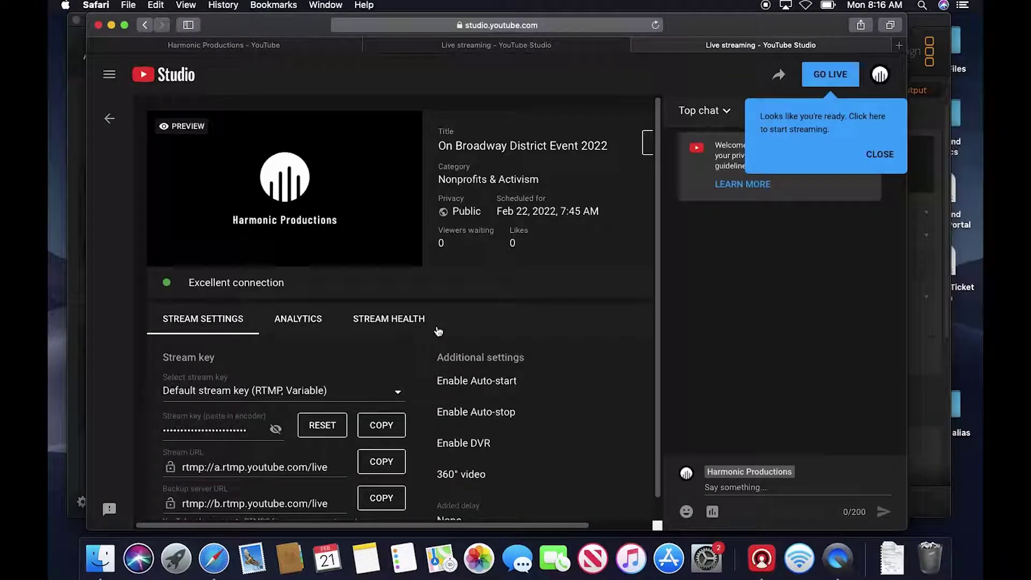
{"action": "scroll", "coordinate": [429, 292], "scroll_direction": "down", "scroll_amount": 1}
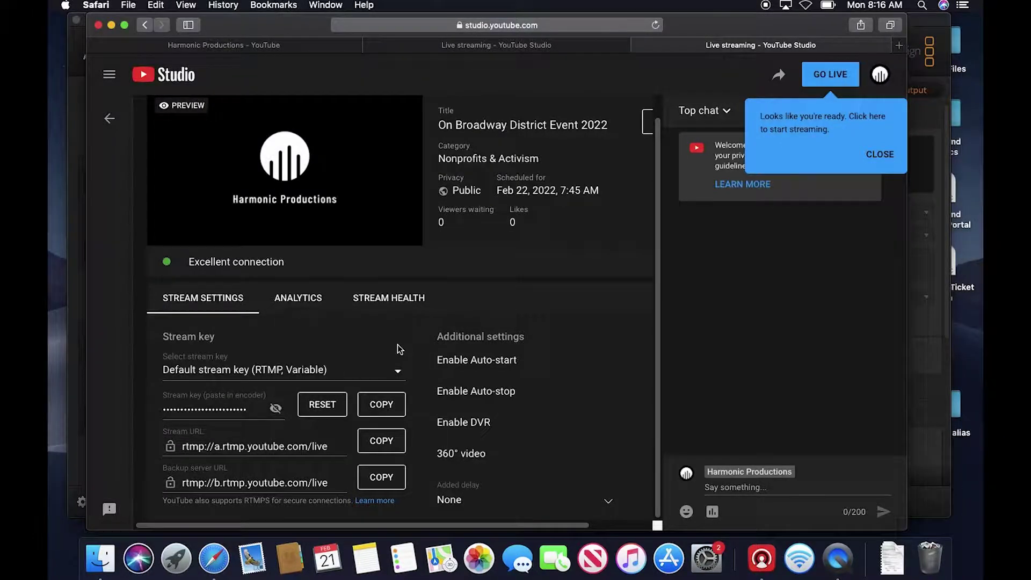
{"action": "key", "text": "ctrl+Up"}
{"action": "left_click", "coordinate": [893, 314]}
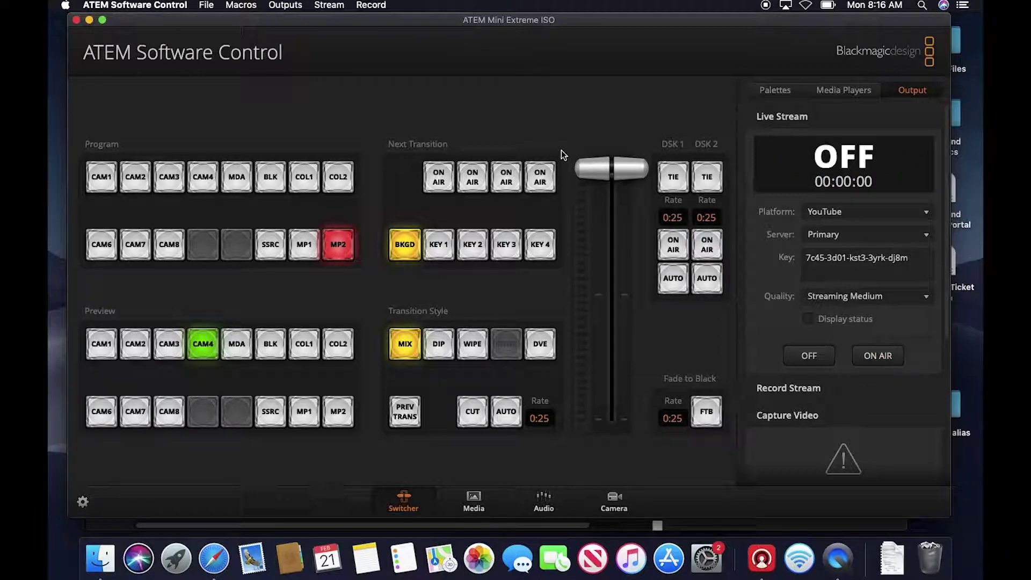
Confirm YouTube stays selected as the Live Stream platform after checking YouTube Studio
{"action": "left_click", "coordinate": [827, 211]}
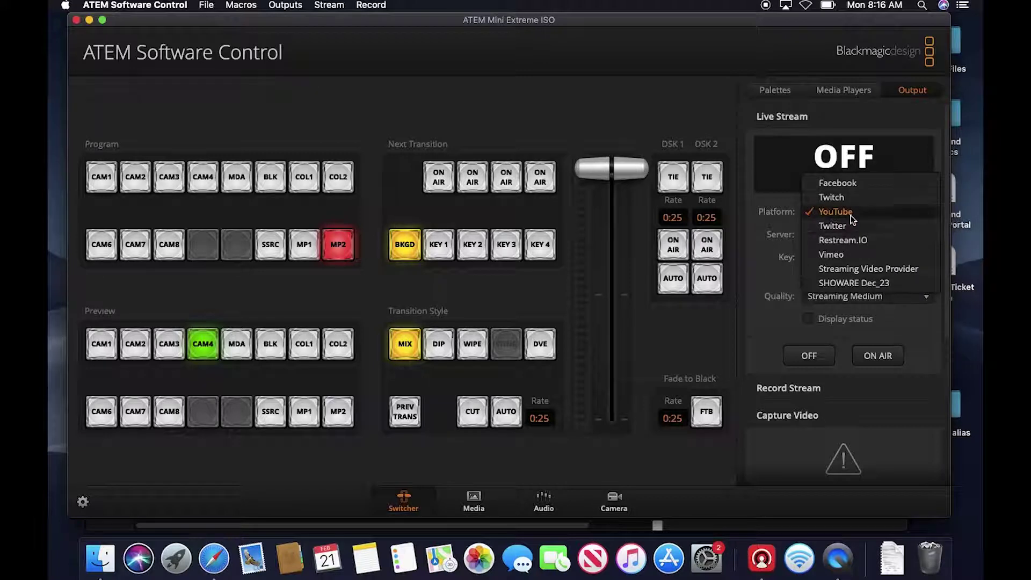
{"action": "left_click", "coordinate": [852, 214]}
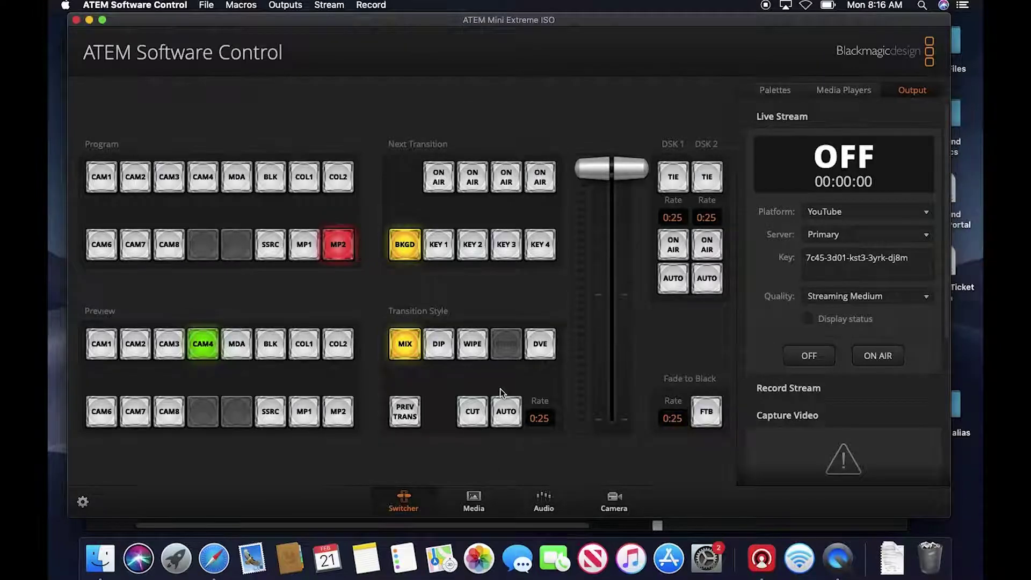
{"action": "key", "text": "ctrl+Up"}
{"action": "left_click", "coordinate": [337, 209]}
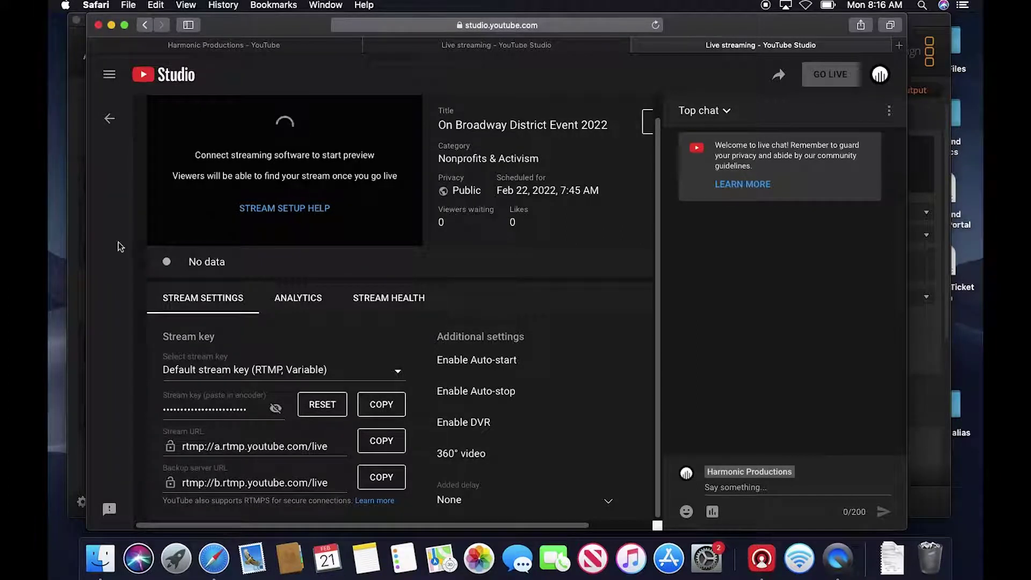
{"action": "left_click", "coordinate": [82, 288]}
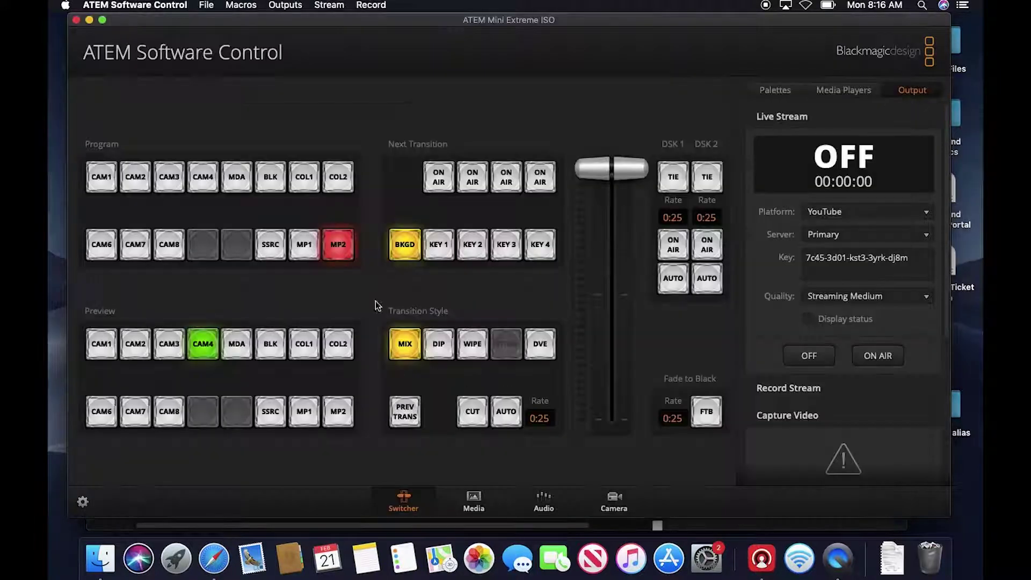
{"action": "left_click", "coordinate": [855, 212]}
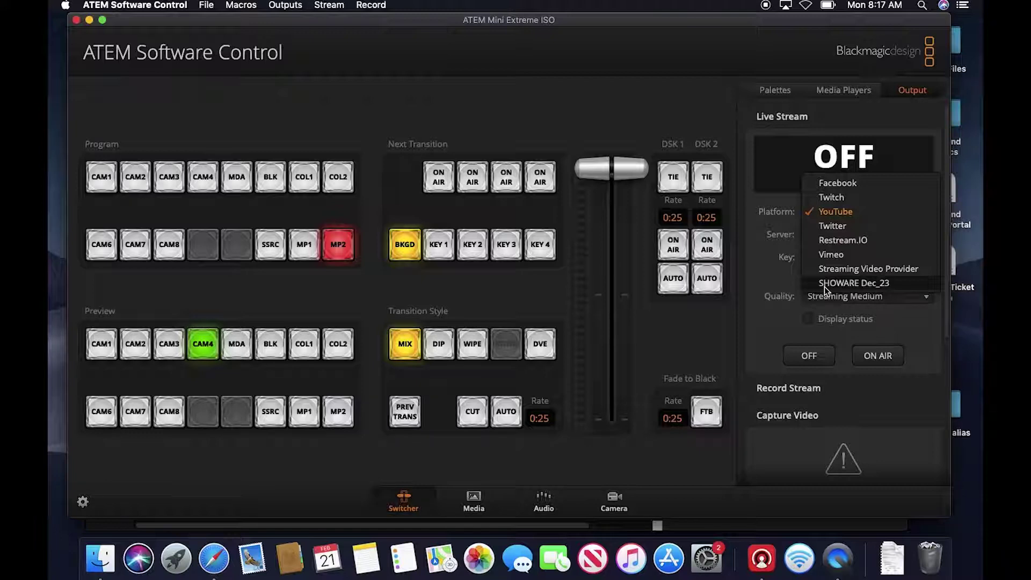
{"action": "left_click", "coordinate": [773, 266]}
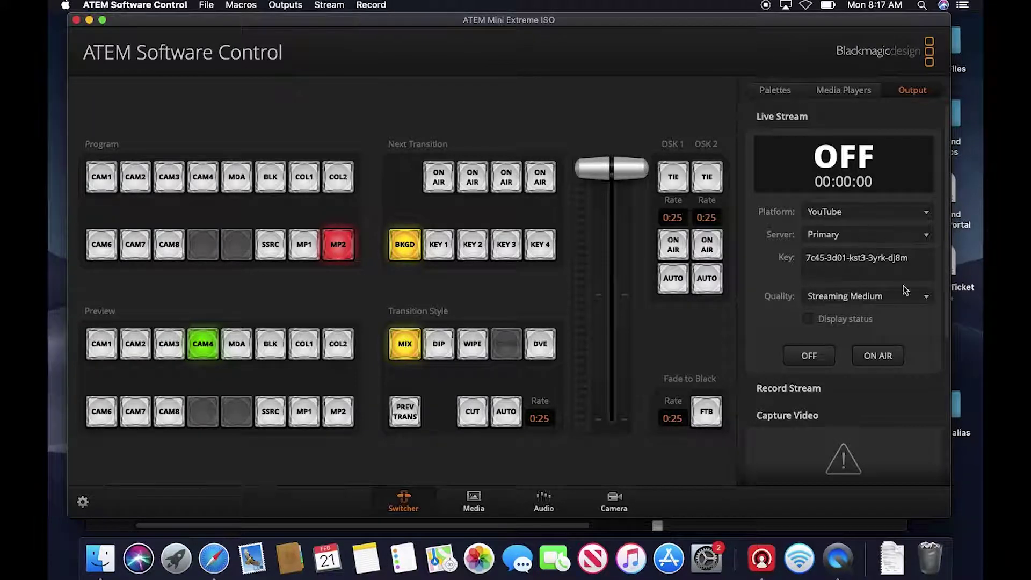
Select the full stream key in the Key field and switch to the Media page
{"action": "left_click", "coordinate": [917, 273]}
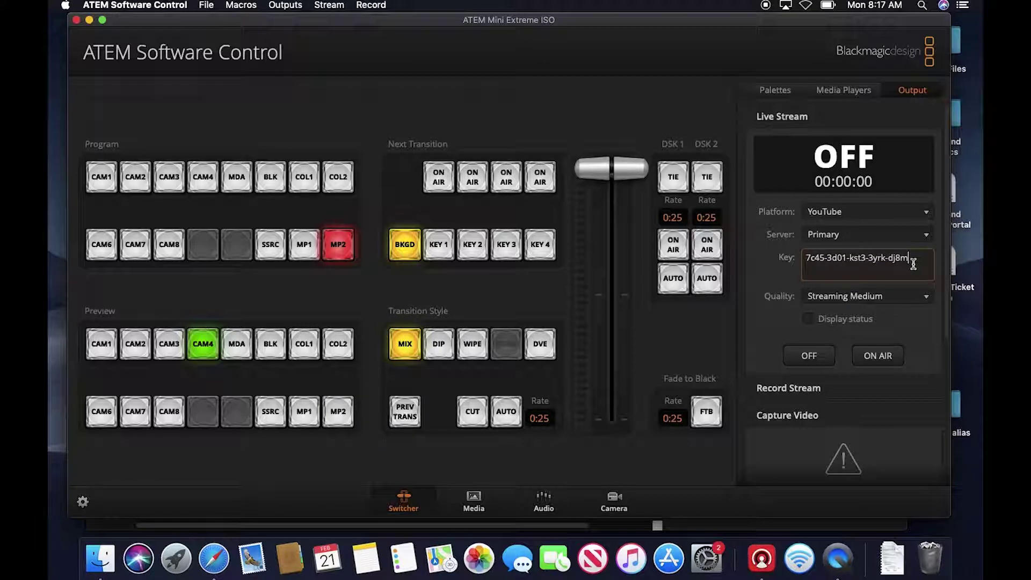
{"action": "left_click_drag", "start_coordinate": [912, 264], "coordinate": [769, 263]}
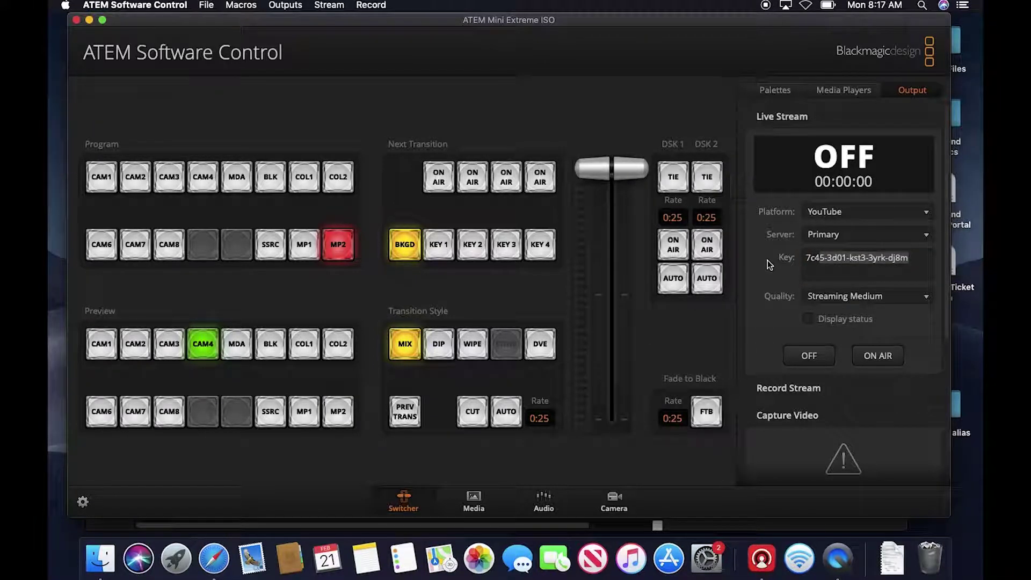
{"action": "left_click", "coordinate": [468, 504]}
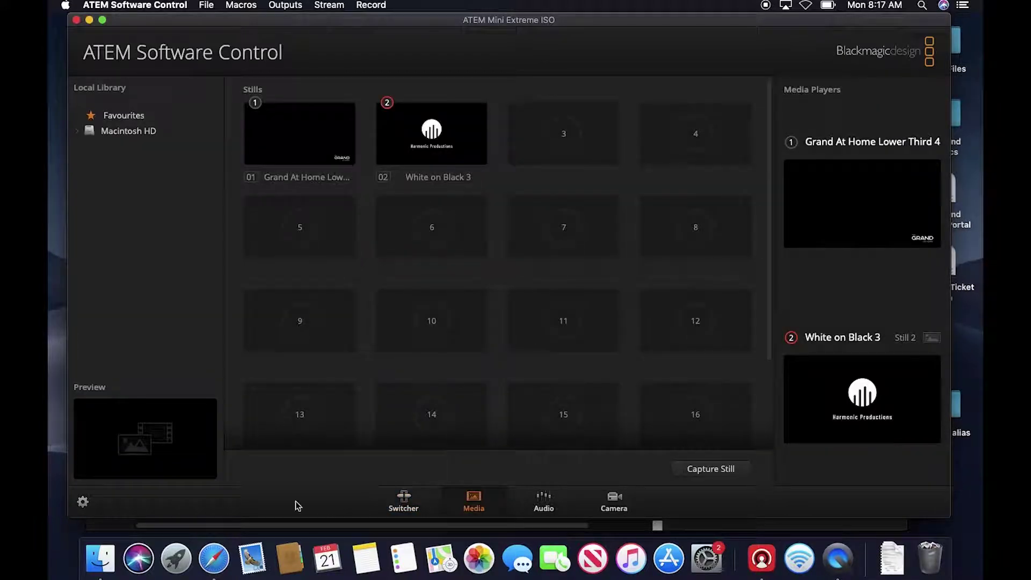
Accept the incoming AirDrop photo and return to ATEM Software Control
{"action": "left_click", "coordinate": [214, 559]}
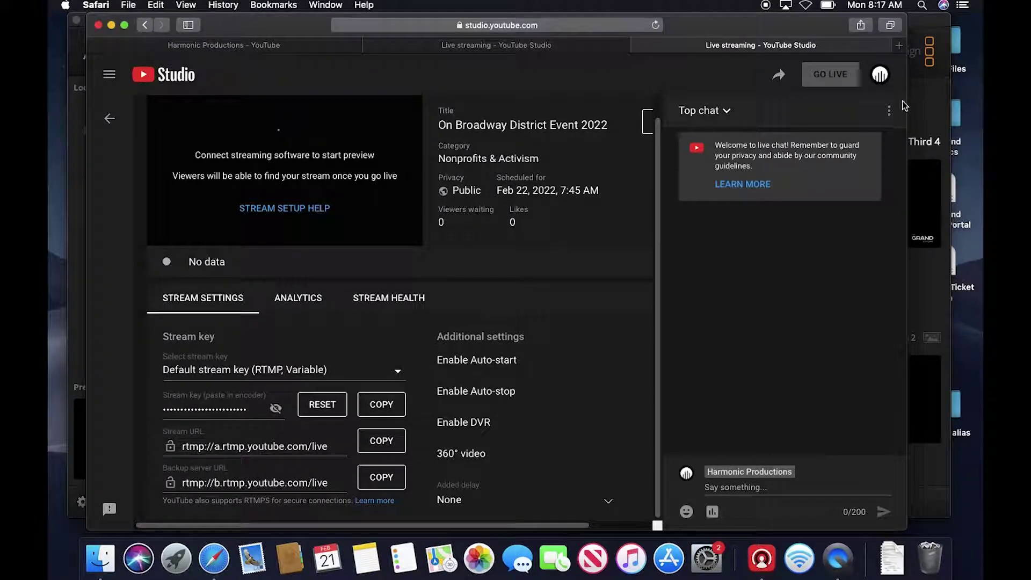
{"action": "left_click", "coordinate": [923, 81]}
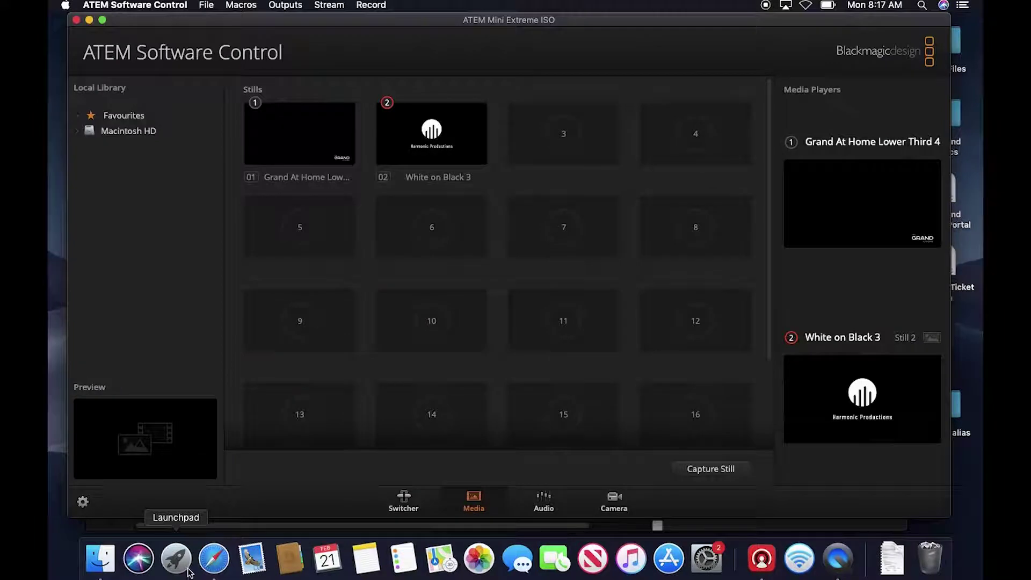
{"action": "left_click", "coordinate": [214, 558]}
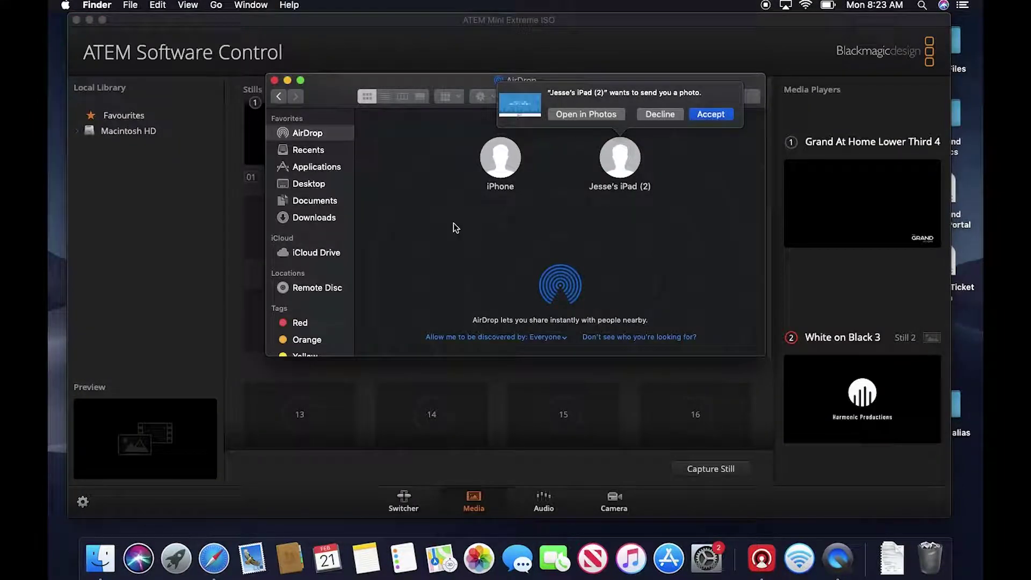
{"action": "left_click", "coordinate": [716, 113]}
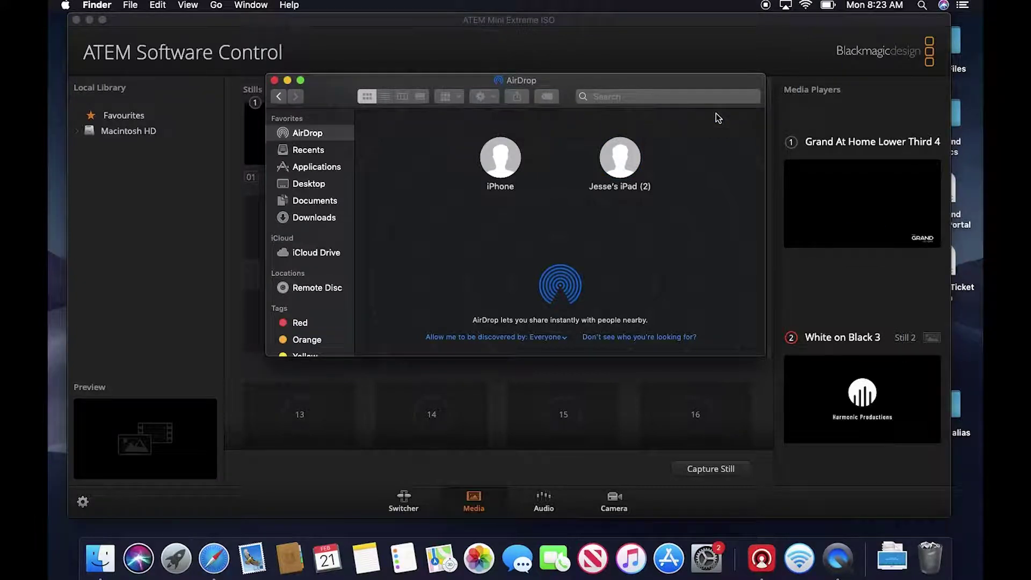
{"action": "left_click", "coordinate": [275, 80]}
{"action": "left_click", "coordinate": [399, 39]}
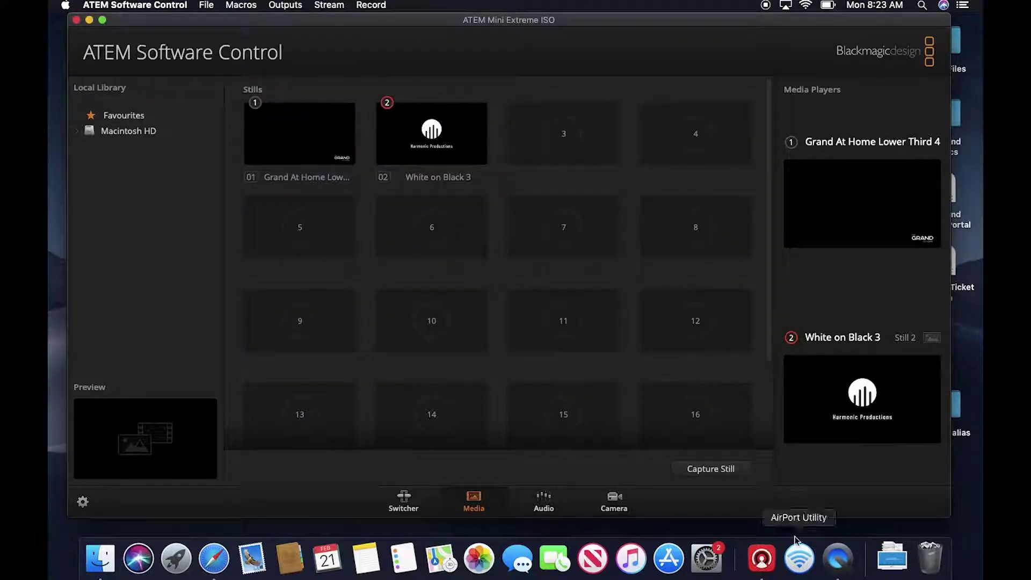
Rename the downloaded Live Stream Graphic to 'On Broadway General Graphic' in Finder
{"action": "left_click", "coordinate": [900, 572]}
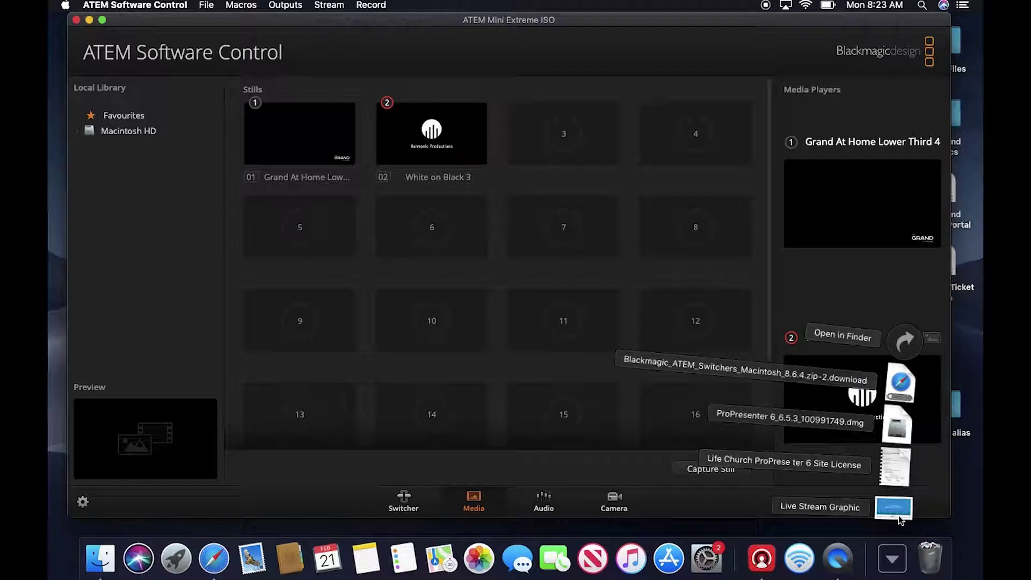
{"action": "left_click", "coordinate": [101, 560]}
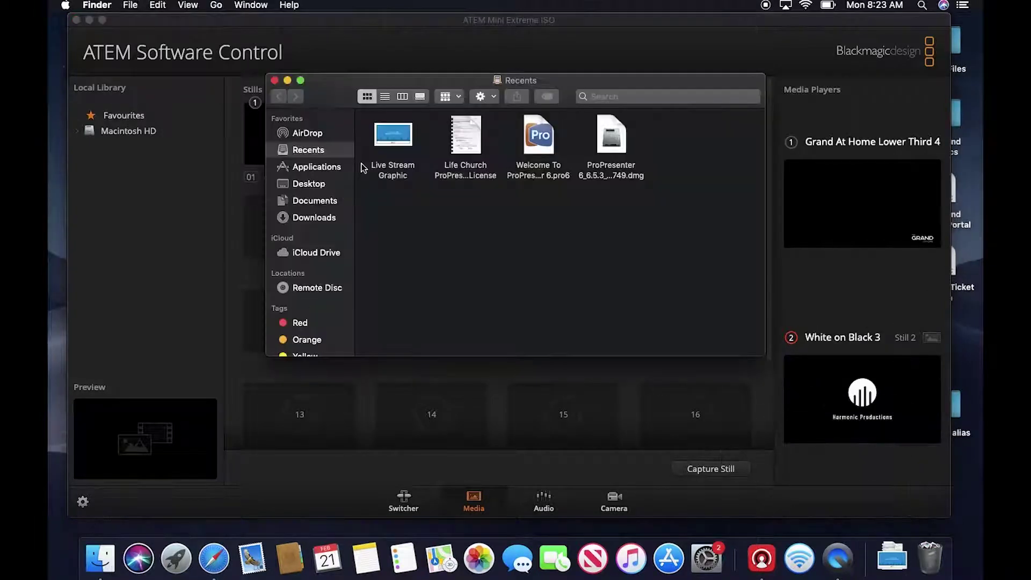
{"action": "left_click", "coordinate": [392, 178]}
{"action": "left_click", "coordinate": [391, 176]}
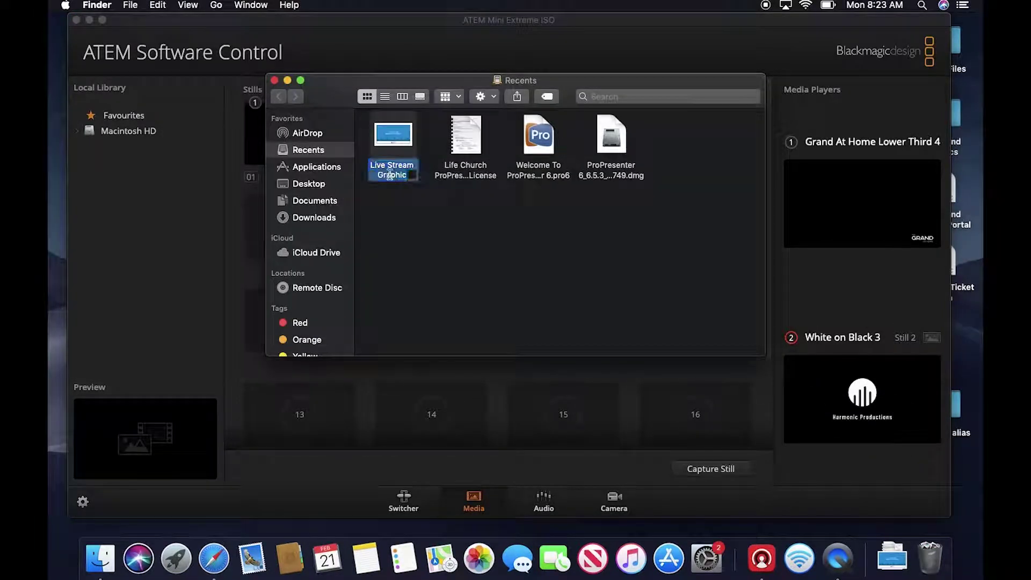
{"action": "type", "text": "On Broad"}
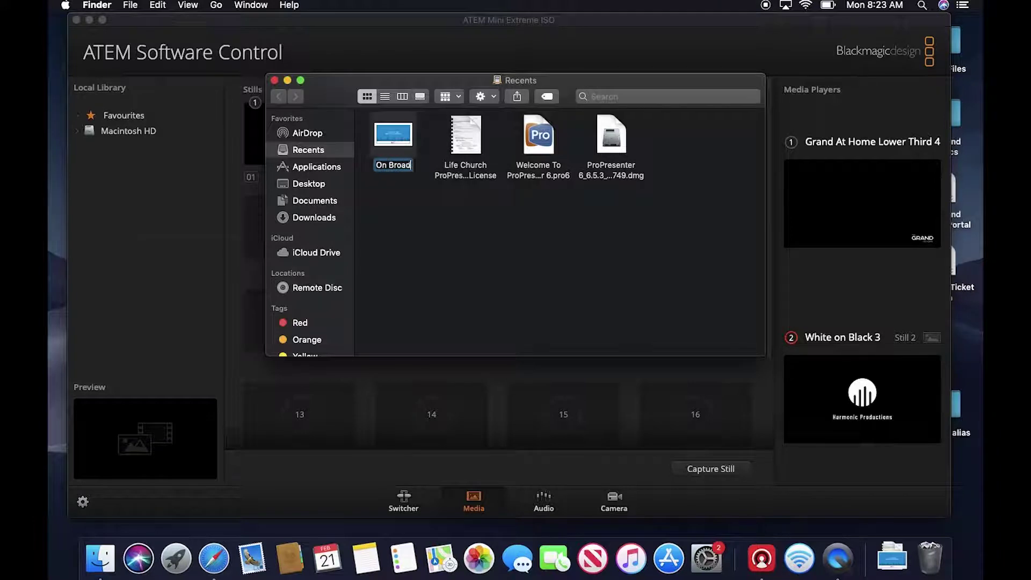
{"action": "type", "text": "way Live STream"}
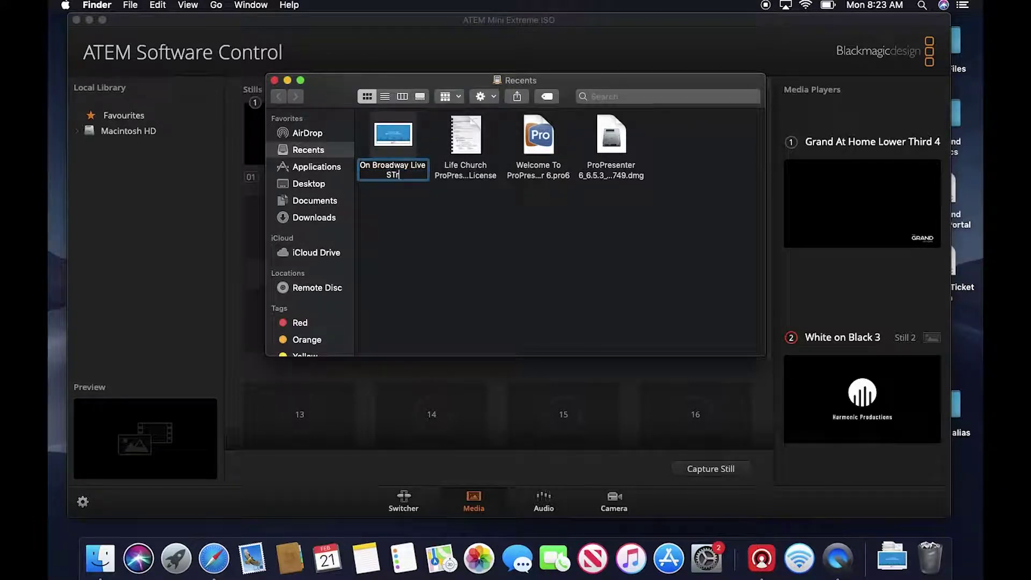
{"action": "key", "text": "BackSpace"}
{"action": "key", "text": "BackSpace"}
{"action": "key", "text": "BackSpace"}
{"action": "key", "text": "BackSpace"}
{"action": "key", "text": "BackSpace"}
{"action": "key", "text": "BackSpace"}
{"action": "key", "text": "BackSpace"}
{"action": "key", "text": "BackSpace"}
{"action": "key", "text": "BackSpace"}
{"action": "key", "text": "BackSpace"}
{"action": "key", "text": "BackSpace"}
{"action": "type", "text": "Gen"}
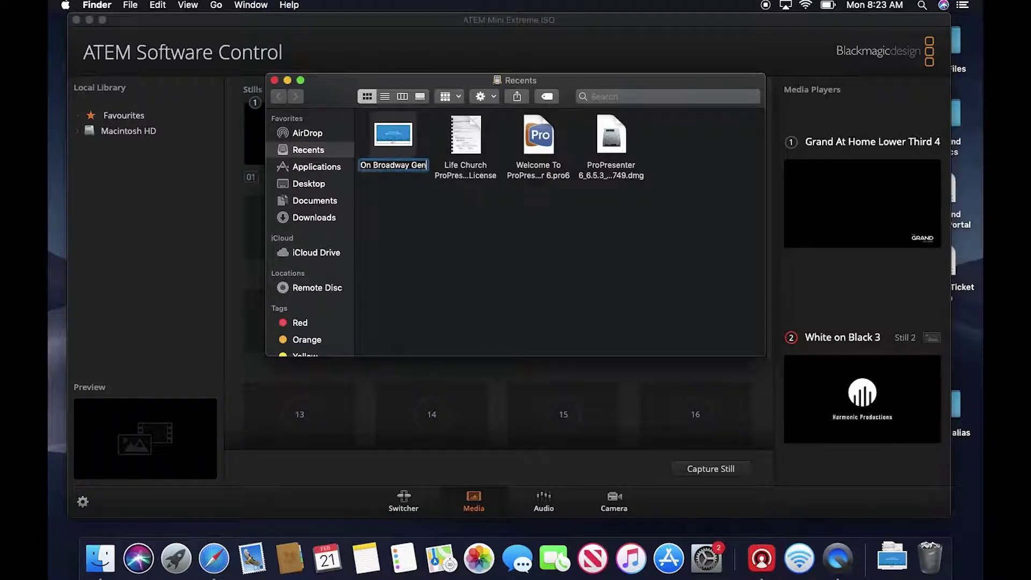
{"action": "type", "text": "eral Graphic"}
{"action": "key", "text": "Return"}
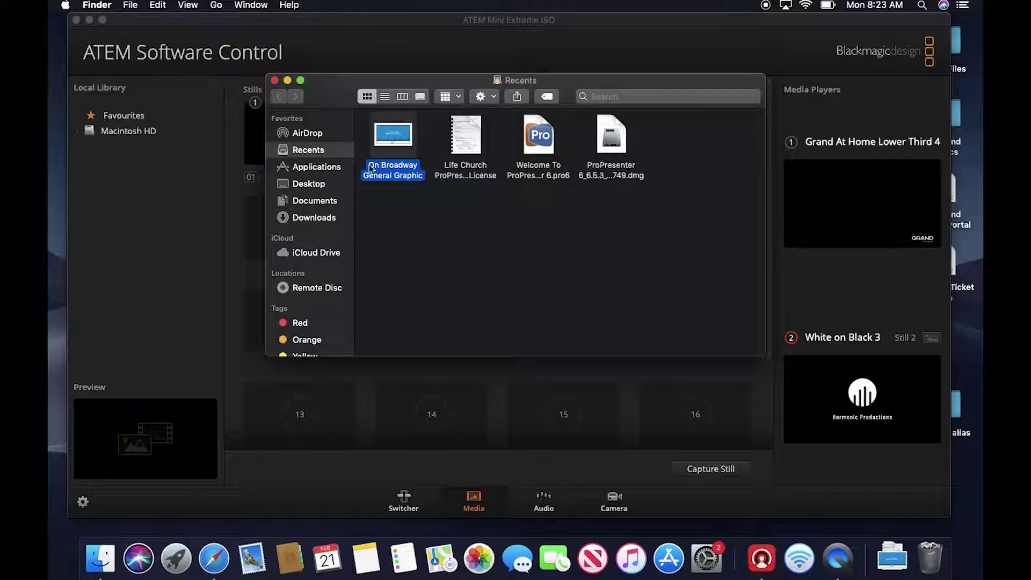
{"action": "left_click", "coordinate": [275, 80]}
Drag On Broadway General Graphic into still slot 07, then load it into Media Player 1
{"action": "left_click", "coordinate": [893, 559]}
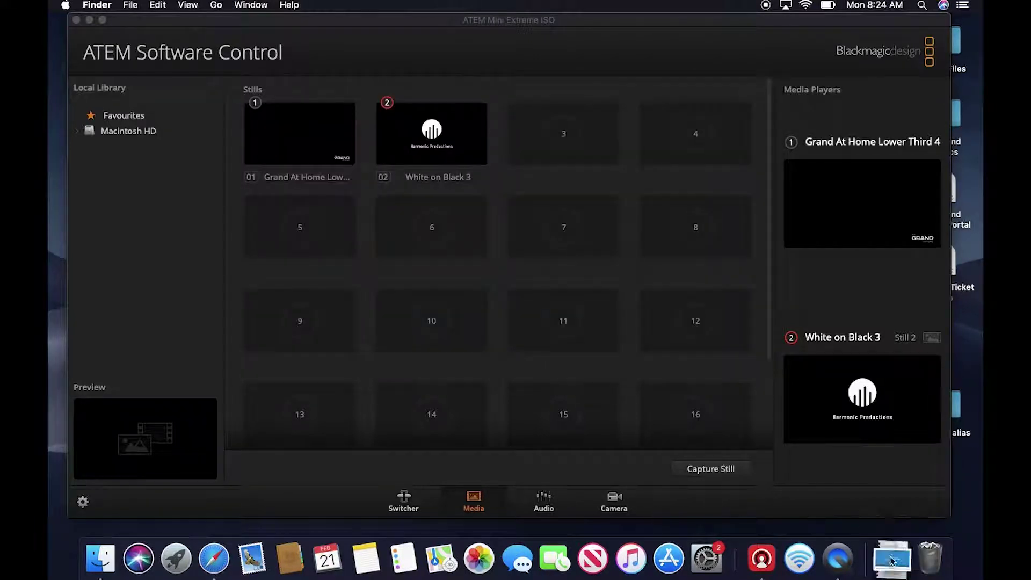
{"action": "left_click_drag", "start_coordinate": [895, 512], "coordinate": [573, 220]}
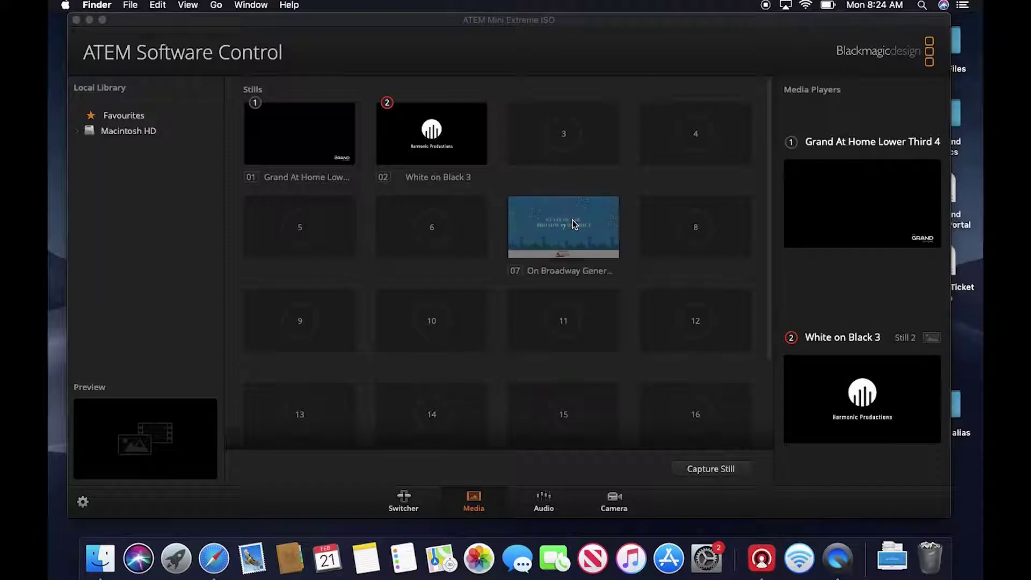
{"action": "left_click", "coordinate": [534, 301]}
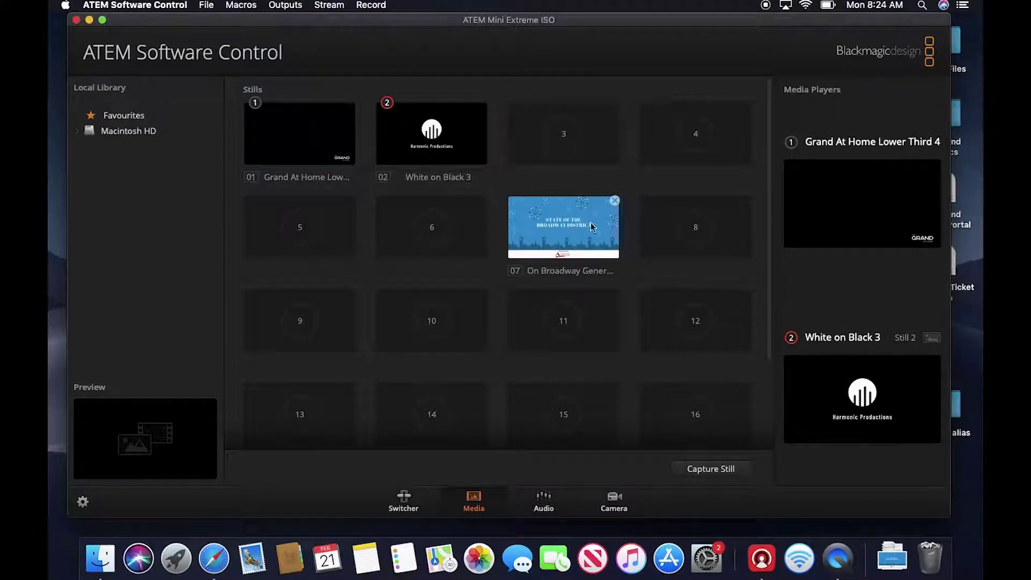
{"action": "left_click_drag", "start_coordinate": [583, 229], "coordinate": [865, 217]}
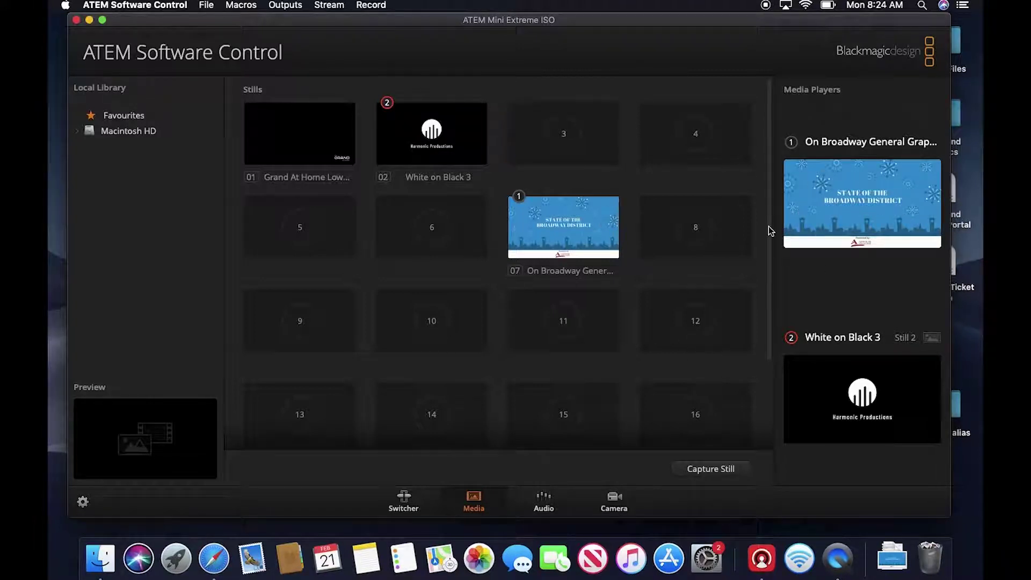
{"action": "left_click", "coordinate": [407, 495]}
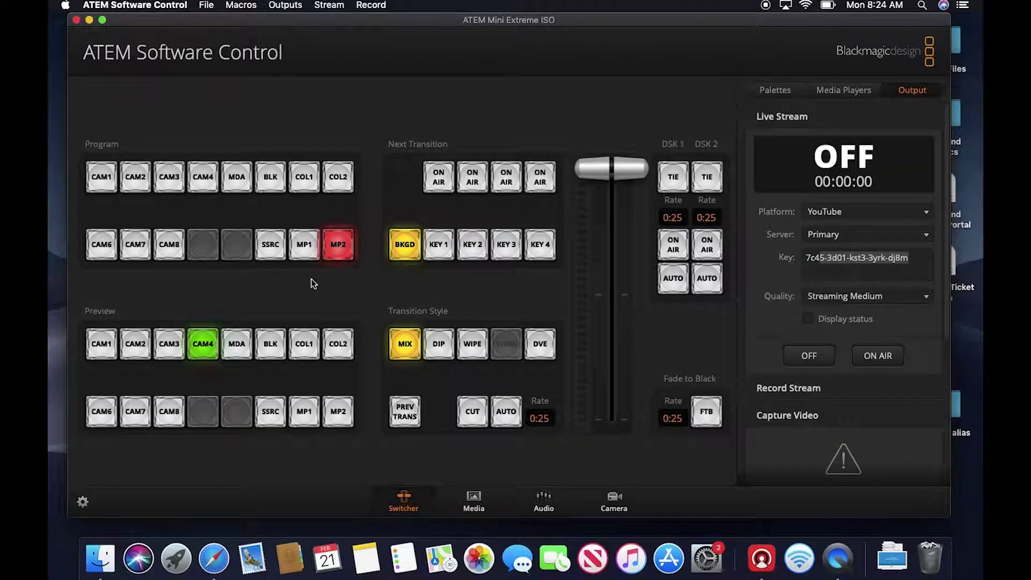
Select MP1 on the Preview row to cue the On Broadway graphic
{"action": "left_click", "coordinate": [305, 412]}
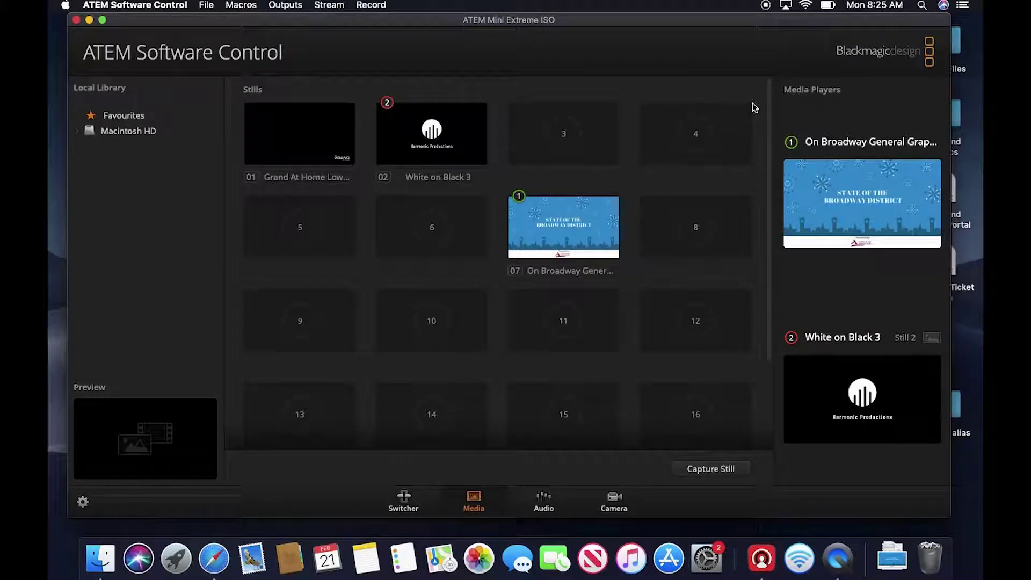
Return to the Switcher page with MP1's On Broadway graphic on program and MP2 on preview
{"action": "left_click", "coordinate": [404, 500]}
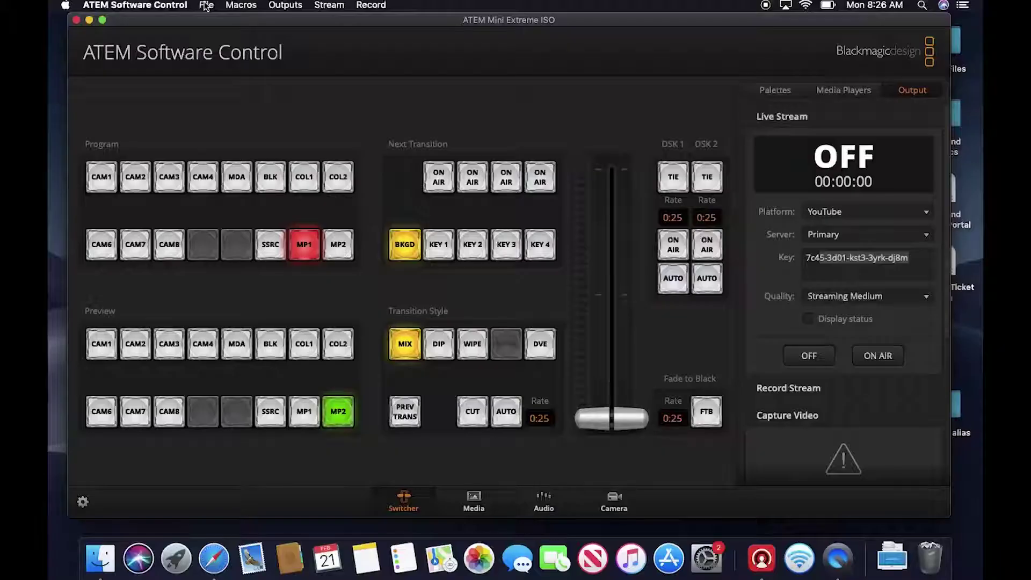
From Save As, create a '2.22.22 On Broadway' folder inside Desktop > Restore Files
{"action": "left_click", "coordinate": [206, 6]}
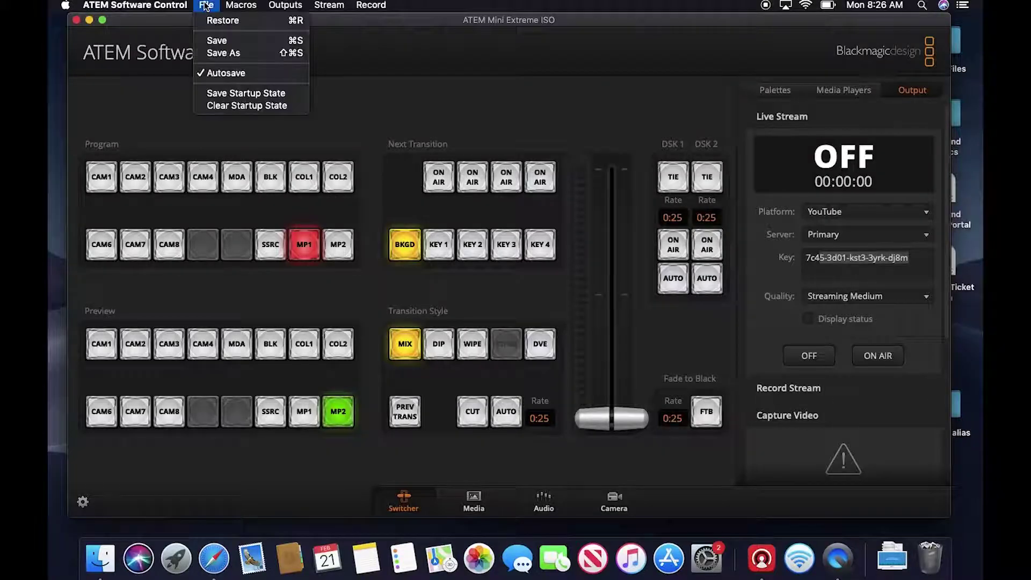
{"action": "left_click", "coordinate": [223, 53]}
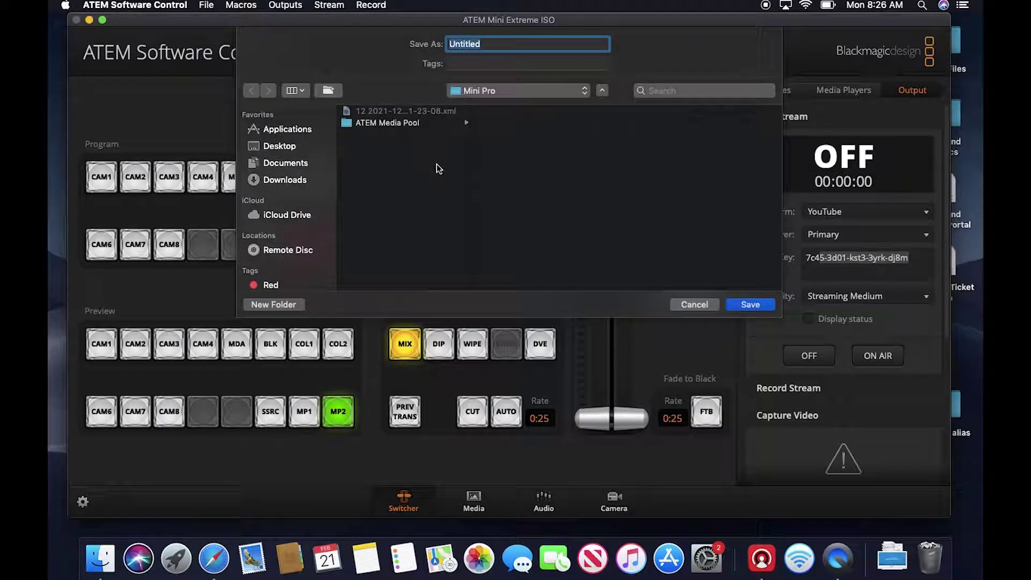
{"action": "left_click", "coordinate": [489, 92]}
{"action": "left_click", "coordinate": [381, 178]}
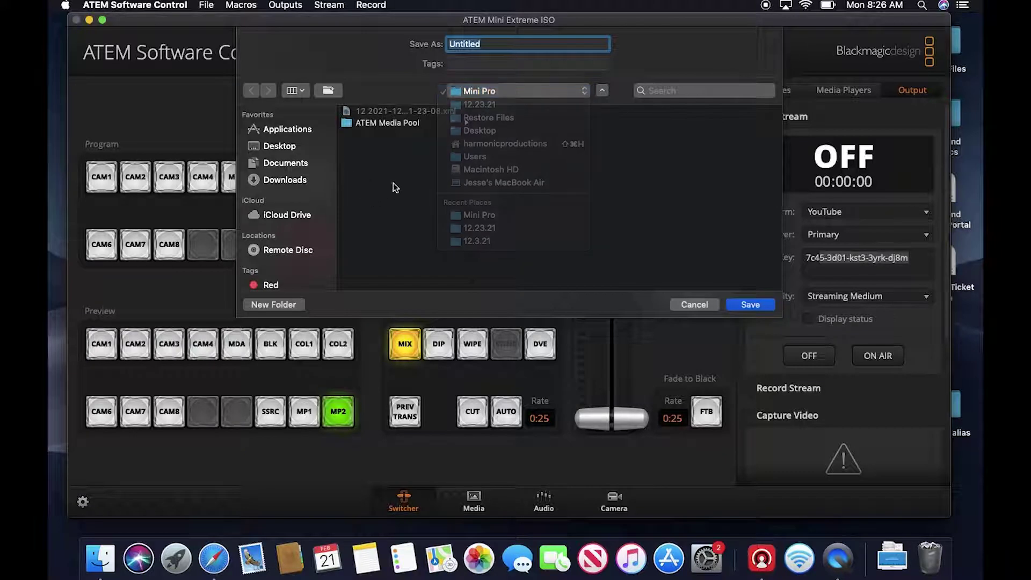
{"action": "left_click", "coordinate": [282, 148]}
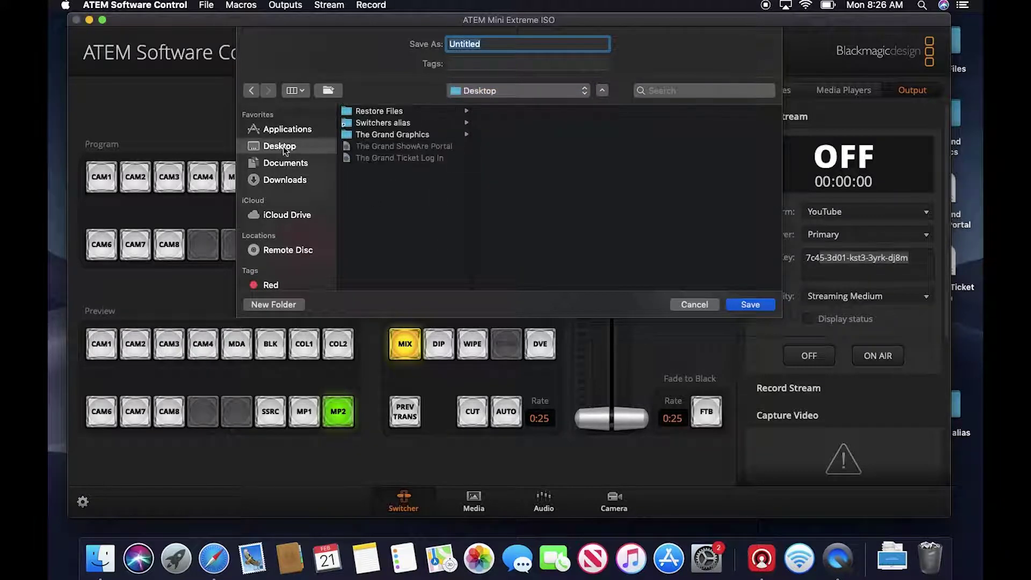
{"action": "left_click", "coordinate": [419, 111]}
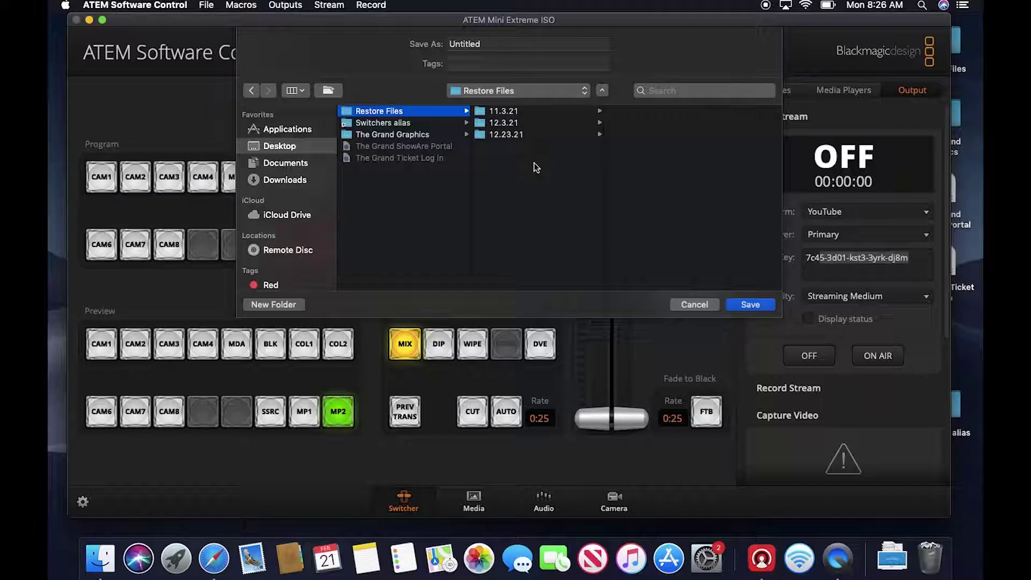
{"action": "left_click", "coordinate": [292, 305]}
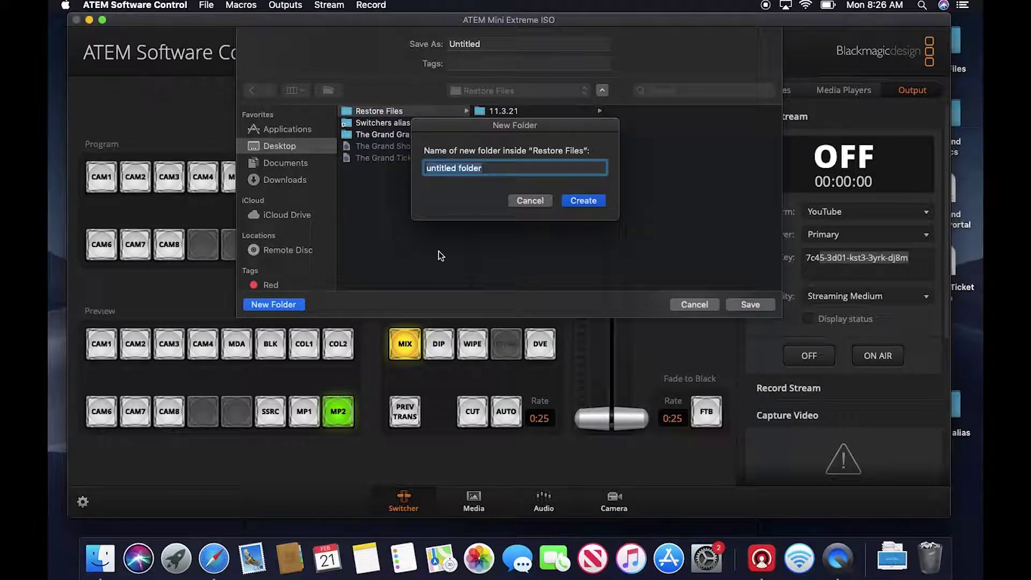
{"action": "type", "text": "2"}
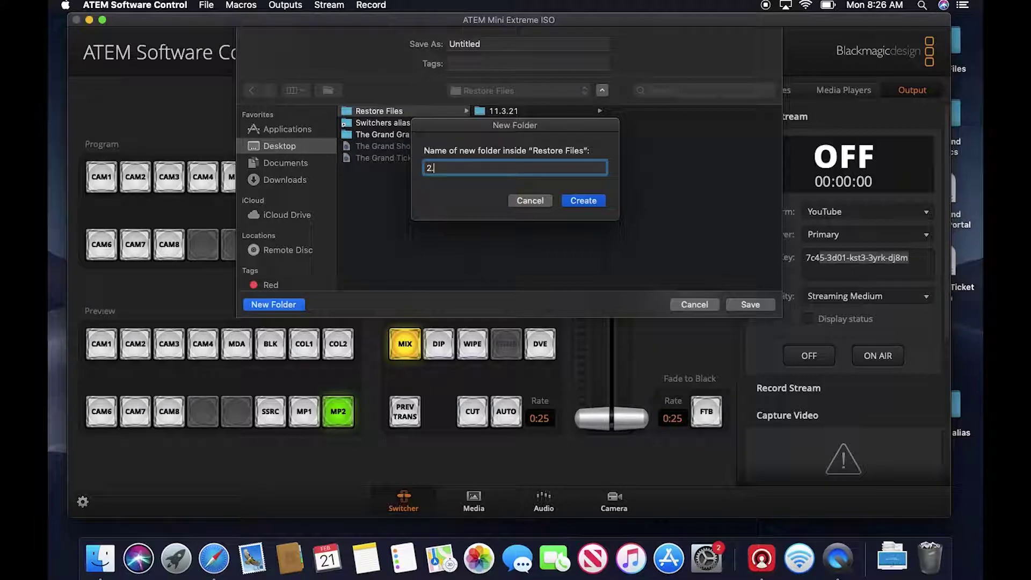
{"action": "type", "text": ".22.22 On Broadway"}
{"action": "left_click", "coordinate": [587, 199]}
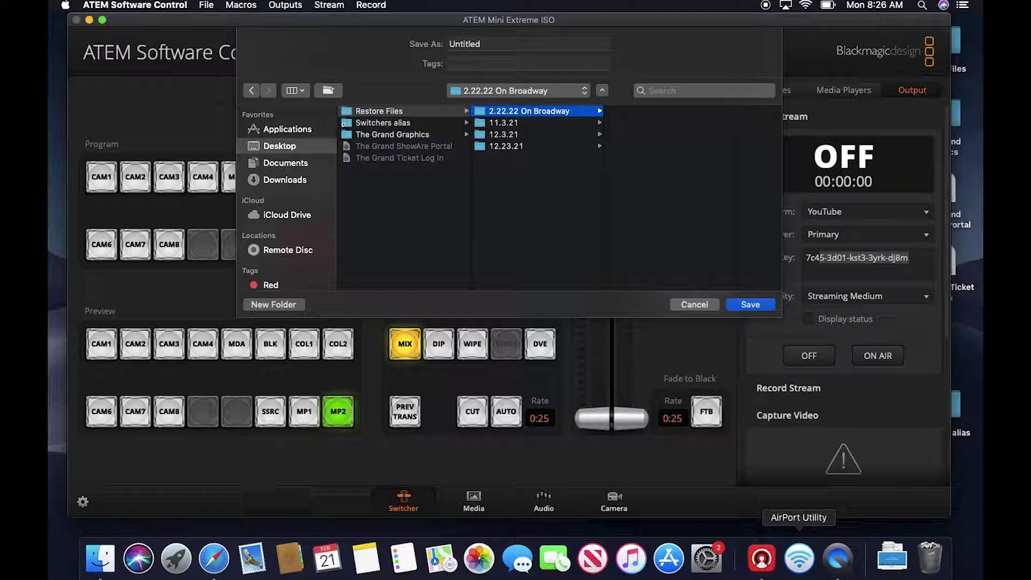
Drag the On Broadway General Graphic from Downloads onto the save panel, then cancel the save
{"action": "left_click", "coordinate": [892, 559]}
{"action": "left_click_drag", "start_coordinate": [899, 512], "coordinate": [664, 196]}
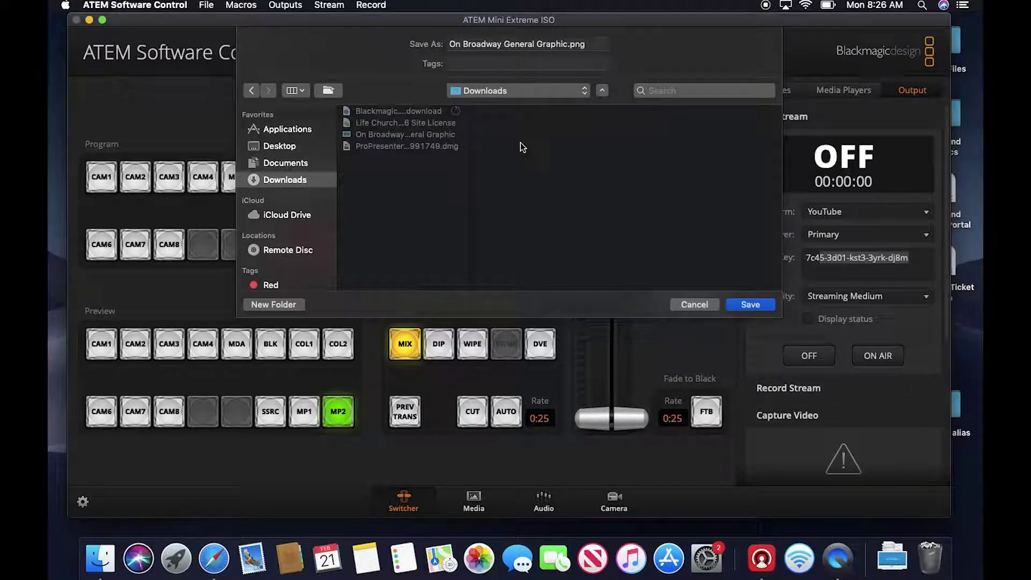
{"action": "left_click", "coordinate": [471, 91]}
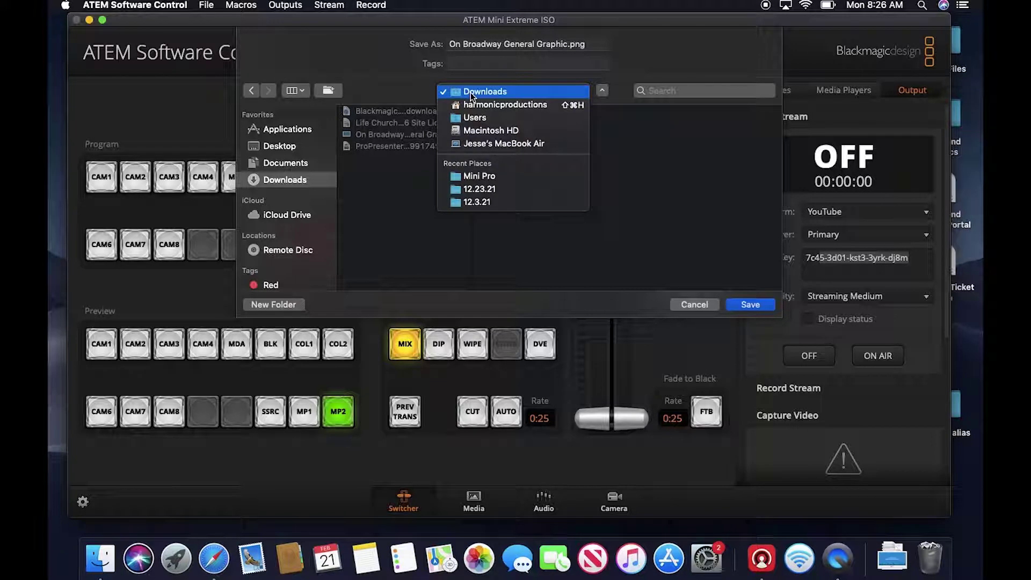
{"action": "left_click", "coordinate": [283, 180]}
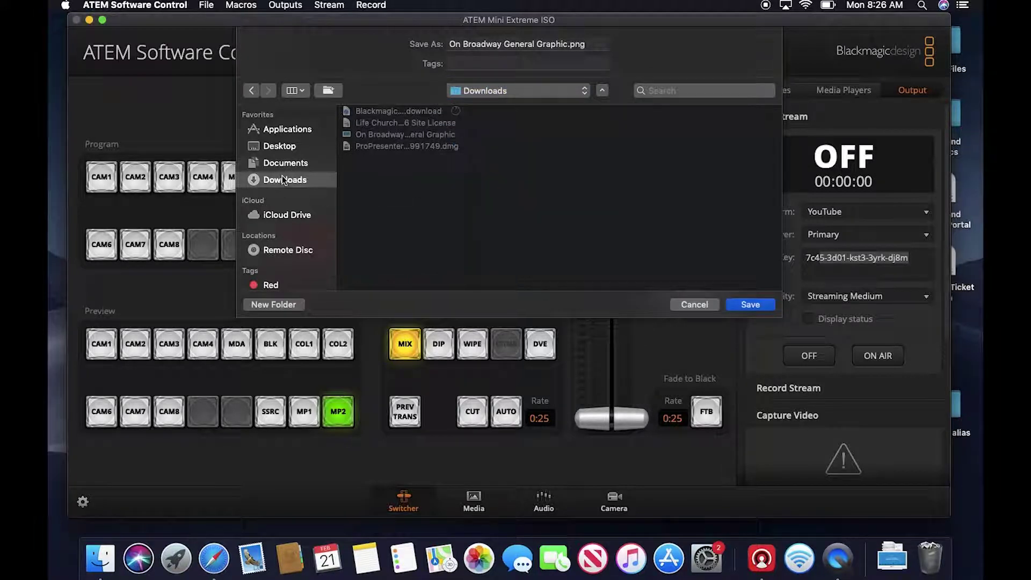
{"action": "left_click", "coordinate": [285, 165]}
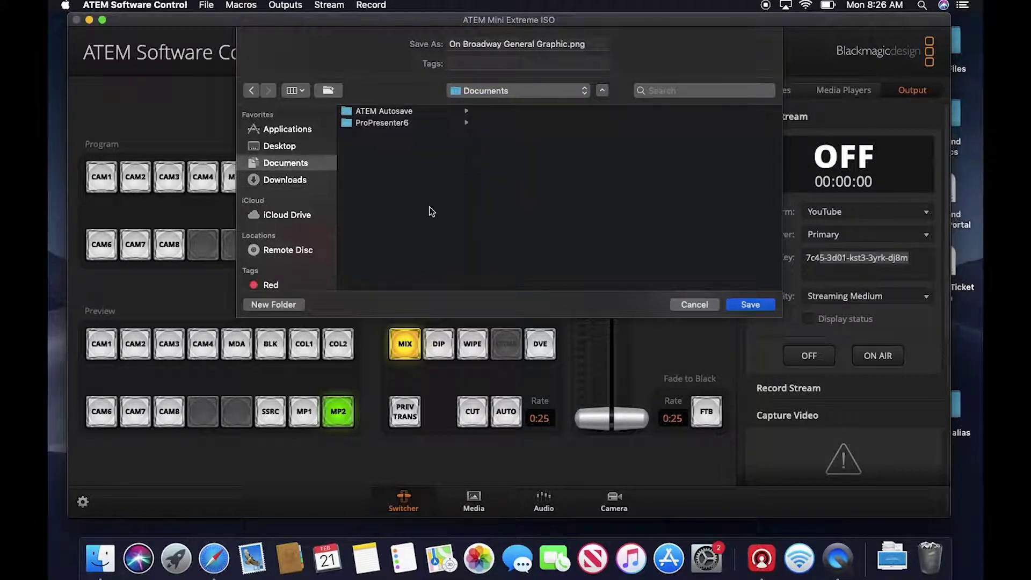
{"action": "left_click", "coordinate": [695, 304]}
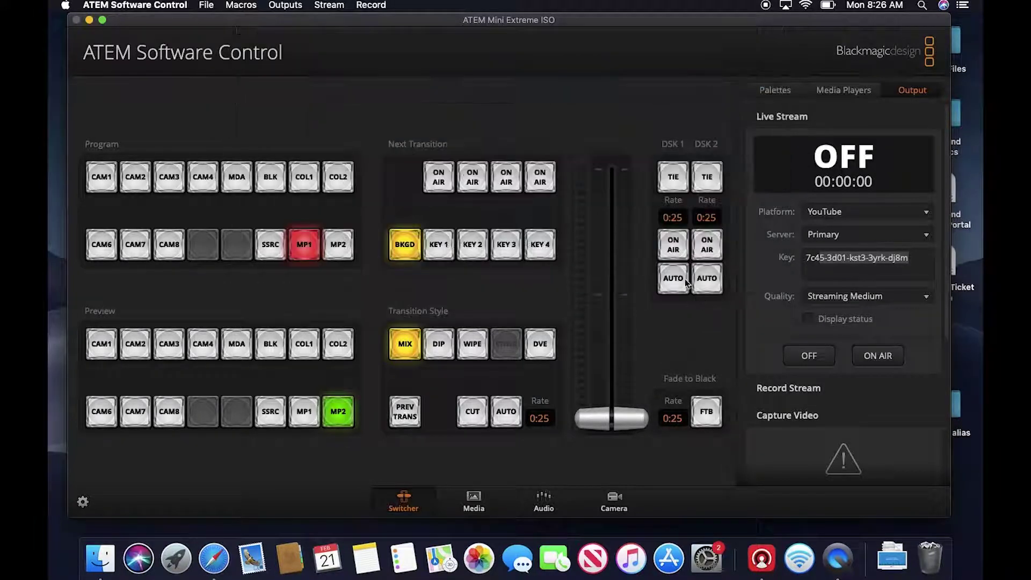
{"action": "left_click", "coordinate": [102, 560]}
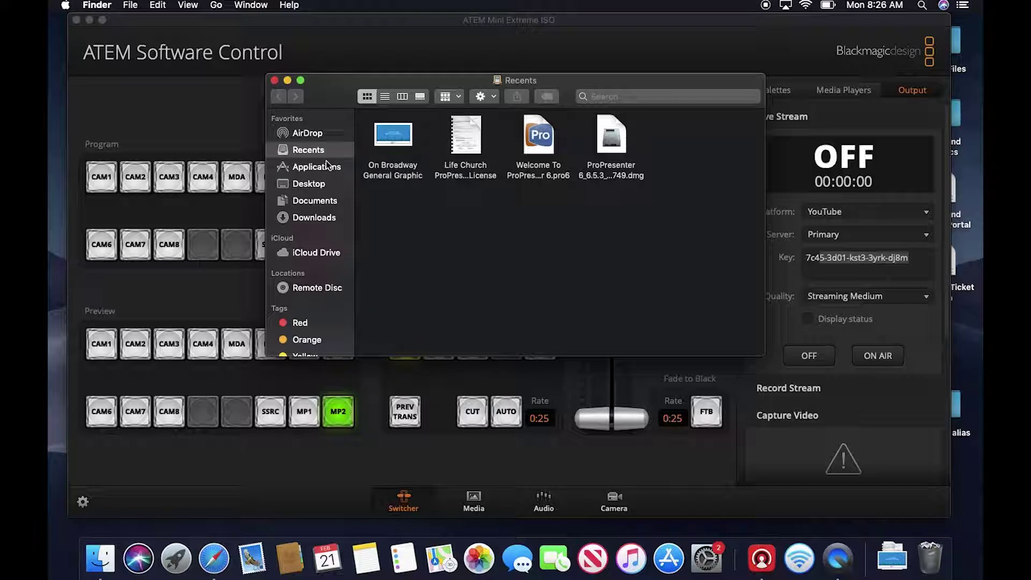
Move the On Broadway General Graphic from Downloads into Desktop > Restore Files > 2.22.22 On Broadway
{"action": "left_click", "coordinate": [314, 218]}
{"action": "left_click", "coordinate": [313, 185]}
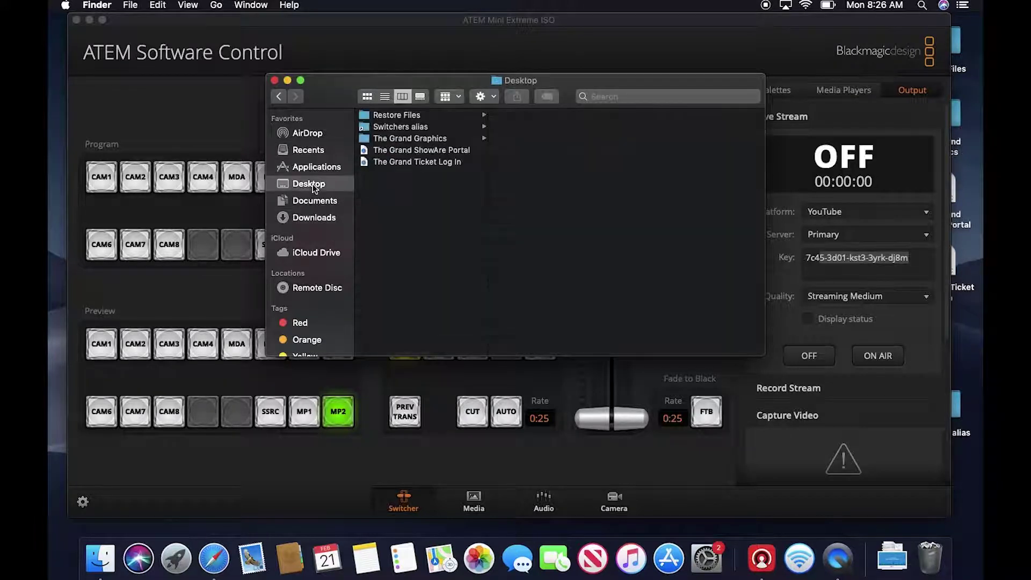
{"action": "left_click", "coordinate": [422, 115]}
{"action": "left_click", "coordinate": [572, 123]}
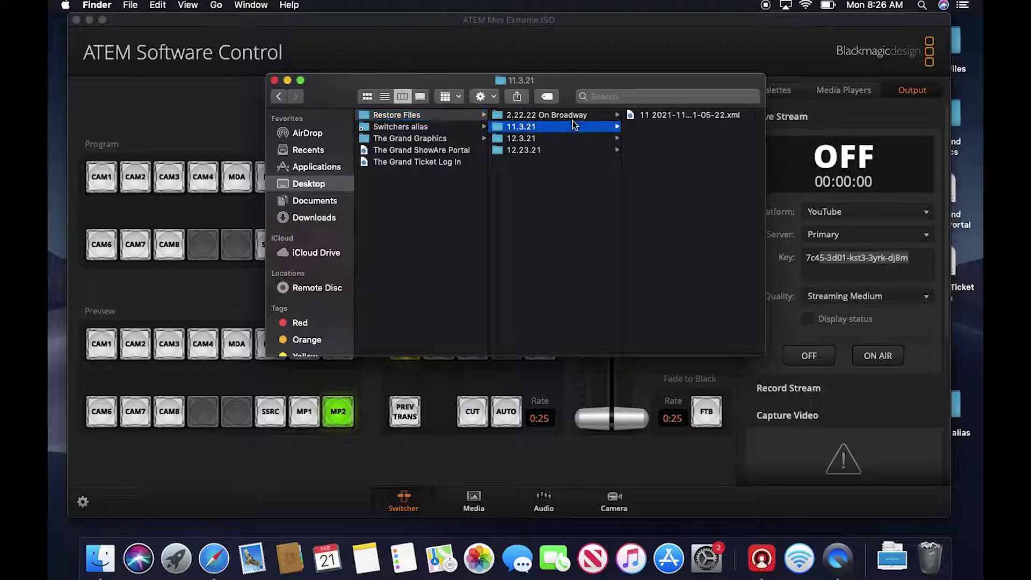
{"action": "left_click", "coordinate": [573, 116]}
{"action": "left_click", "coordinate": [893, 559]}
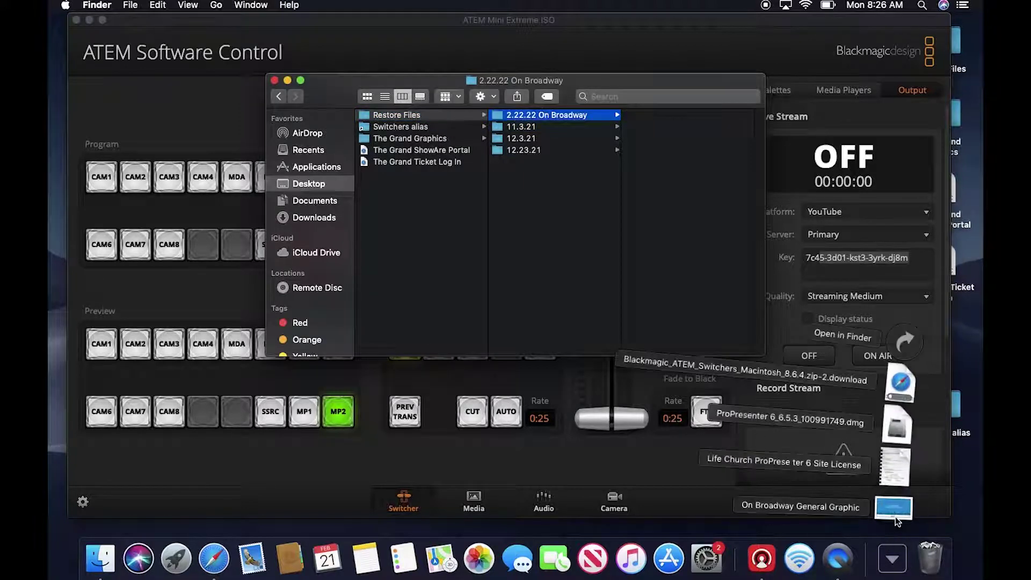
{"action": "left_click_drag", "start_coordinate": [895, 517], "coordinate": [743, 279]}
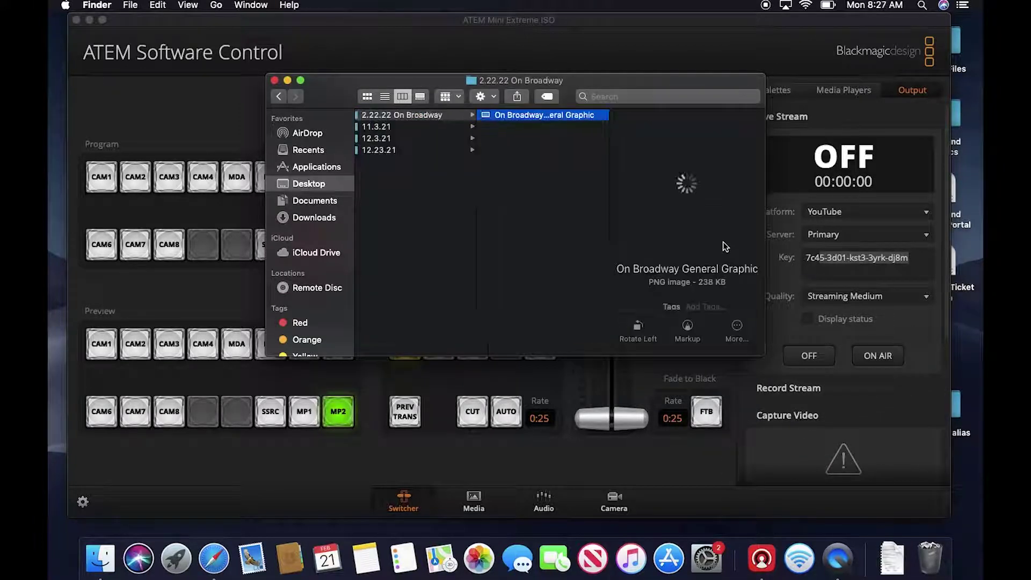
{"action": "scroll", "coordinate": [641, 223], "scroll_direction": "left", "scroll_amount": 3}
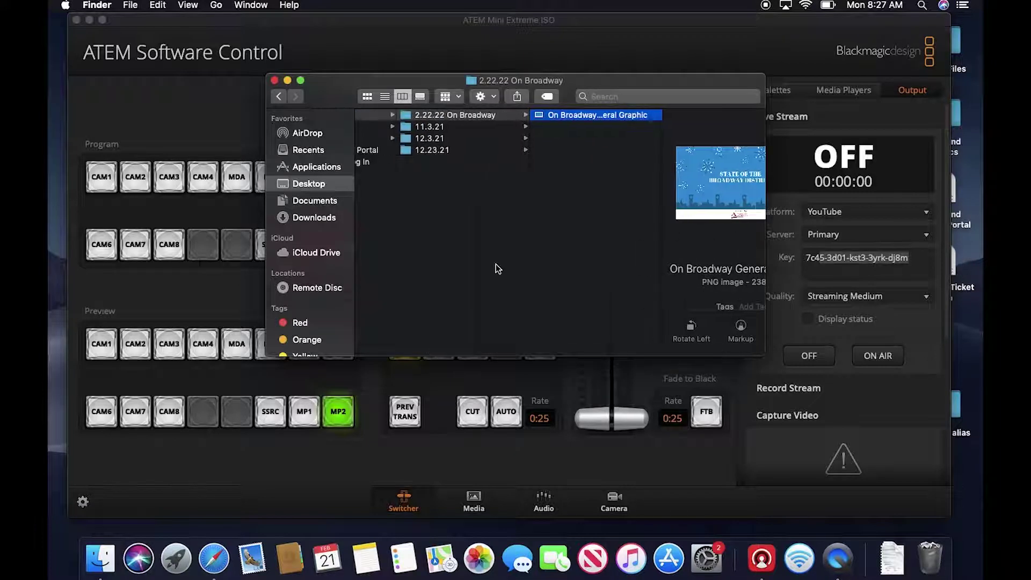
{"action": "left_click", "coordinate": [274, 81]}
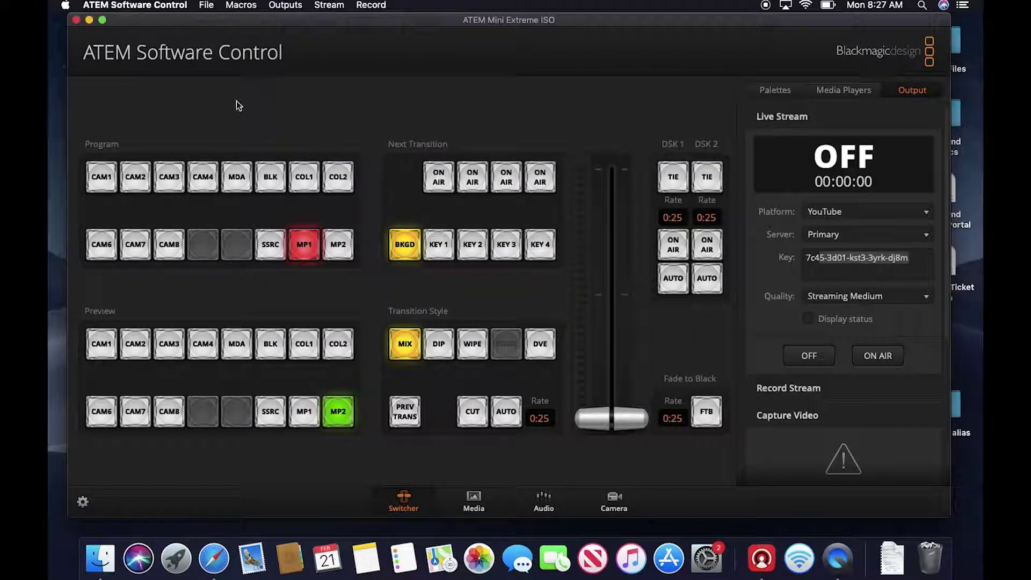
{"action": "left_click", "coordinate": [207, 6]}
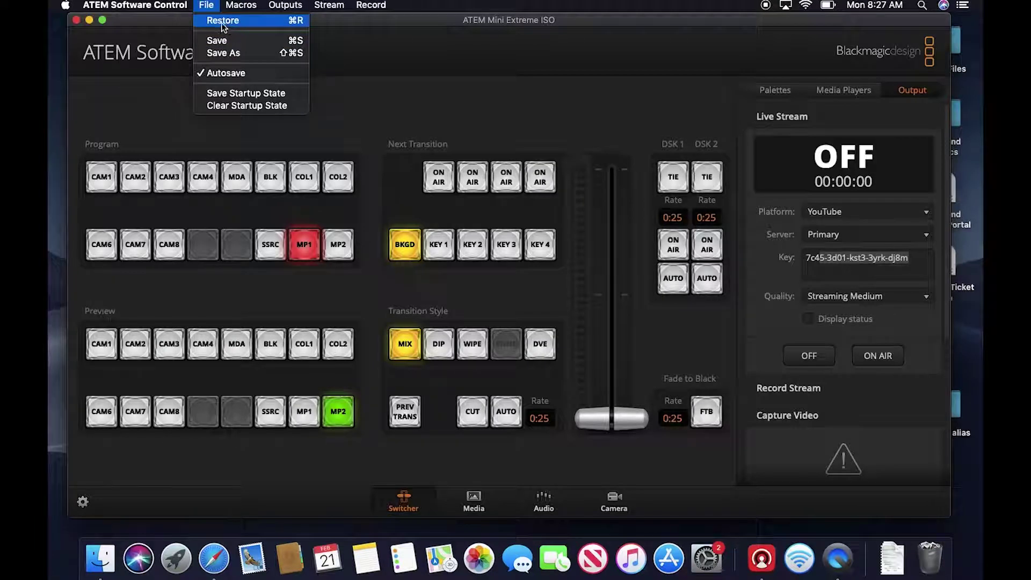
Save a restore file named '2.22 Restore' with all settings checked into the 2.22.22 On Broadway folder
{"action": "left_click", "coordinate": [223, 21]}
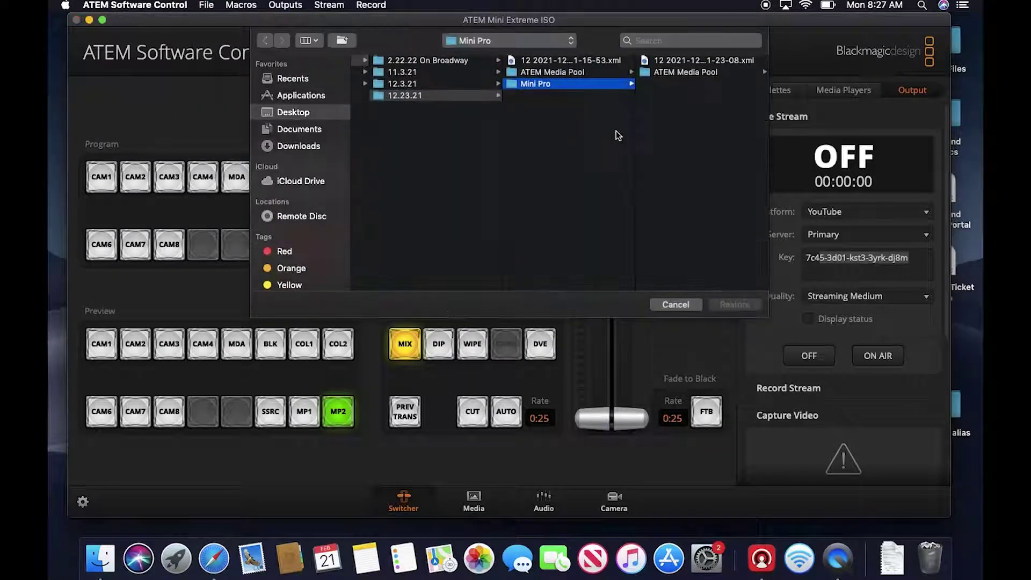
{"action": "left_click", "coordinate": [676, 304]}
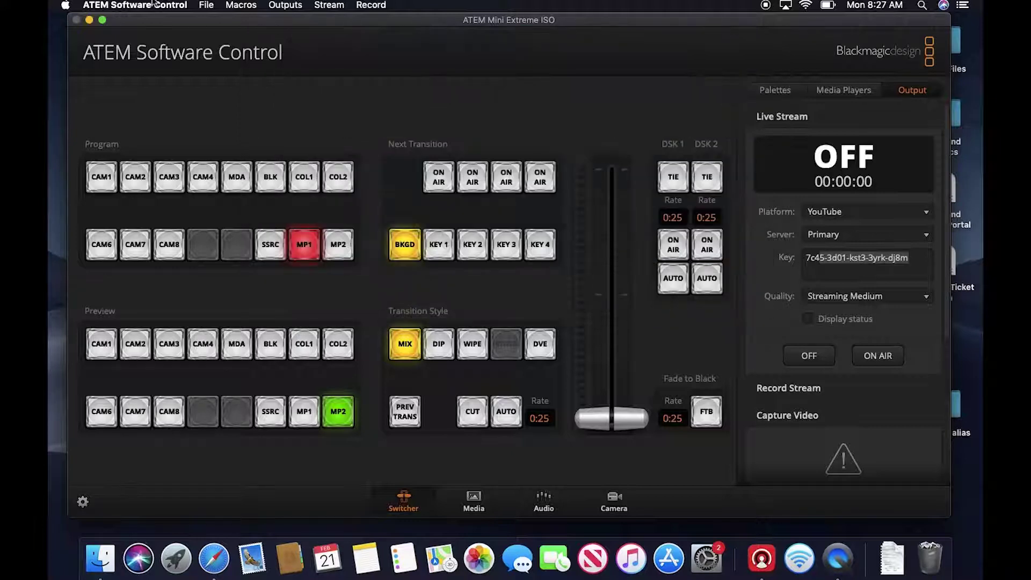
{"action": "left_click", "coordinate": [207, 5]}
{"action": "left_click", "coordinate": [225, 53]}
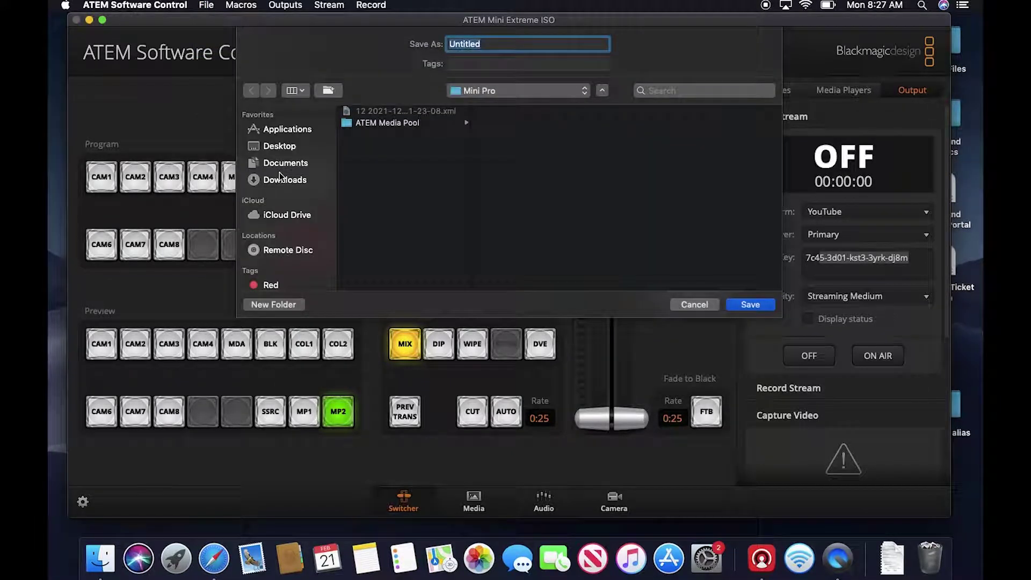
{"action": "left_click", "coordinate": [280, 146]}
{"action": "left_click", "coordinate": [387, 111]}
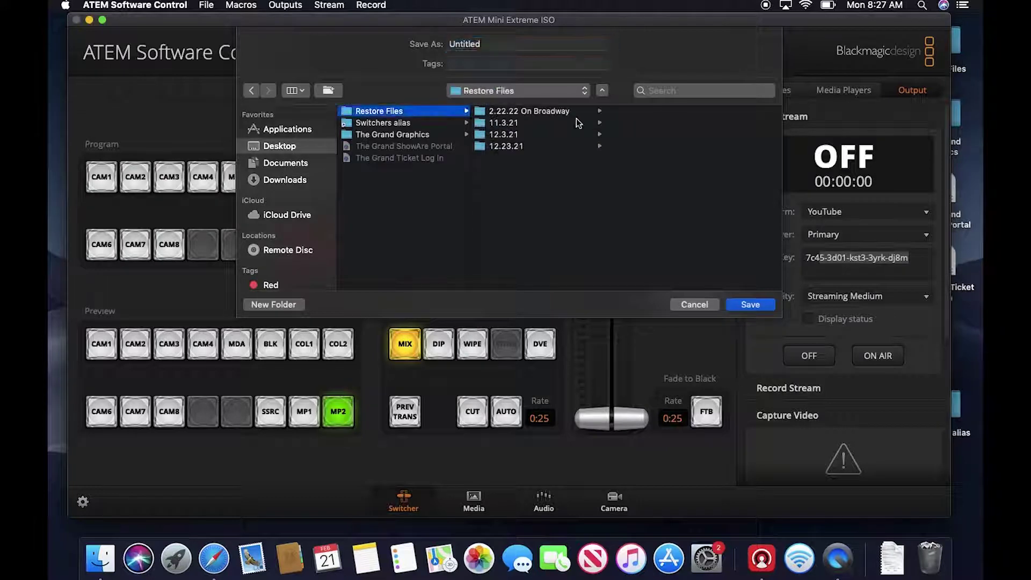
{"action": "left_click", "coordinate": [570, 111]}
{"action": "left_click", "coordinate": [502, 46]}
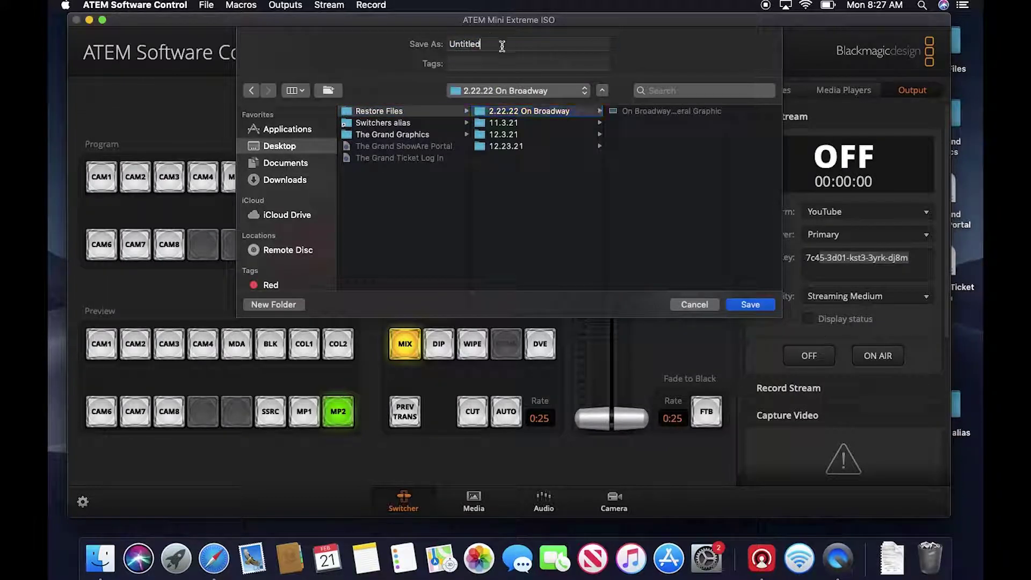
{"action": "double_click", "coordinate": [502, 45]}
{"action": "key", "text": "BackSpace"}
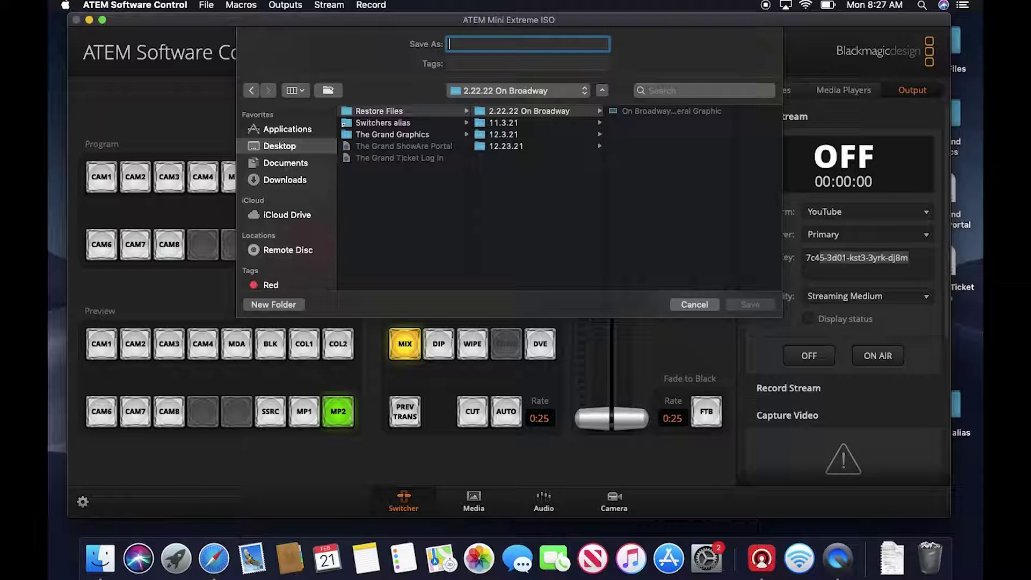
{"action": "type", "text": "2.22 Restore"}
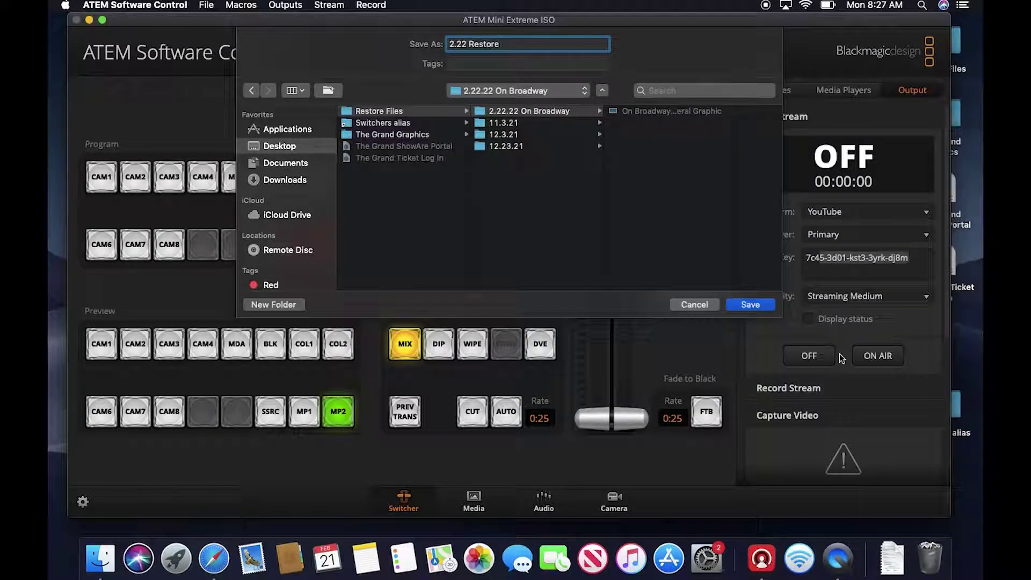
{"action": "left_click", "coordinate": [760, 301]}
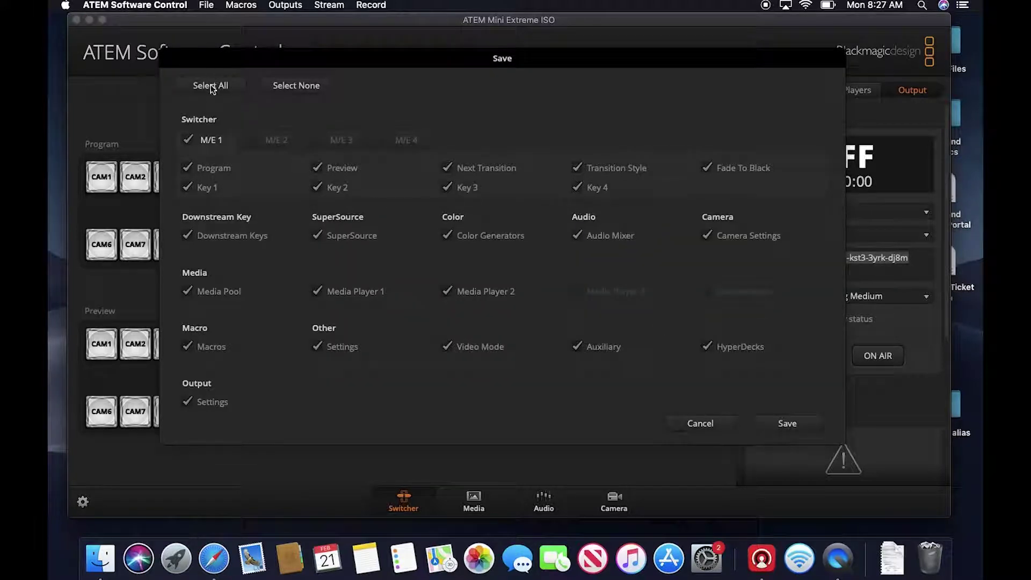
{"action": "left_click", "coordinate": [803, 421]}
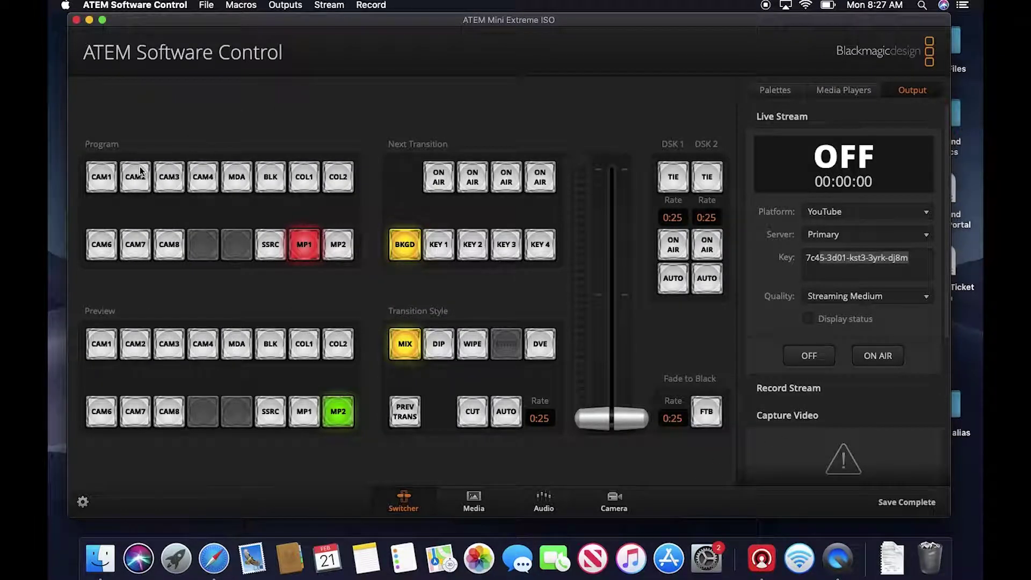
Glance at the Media page, then cut the program output to CAM8
{"action": "left_click", "coordinate": [474, 503]}
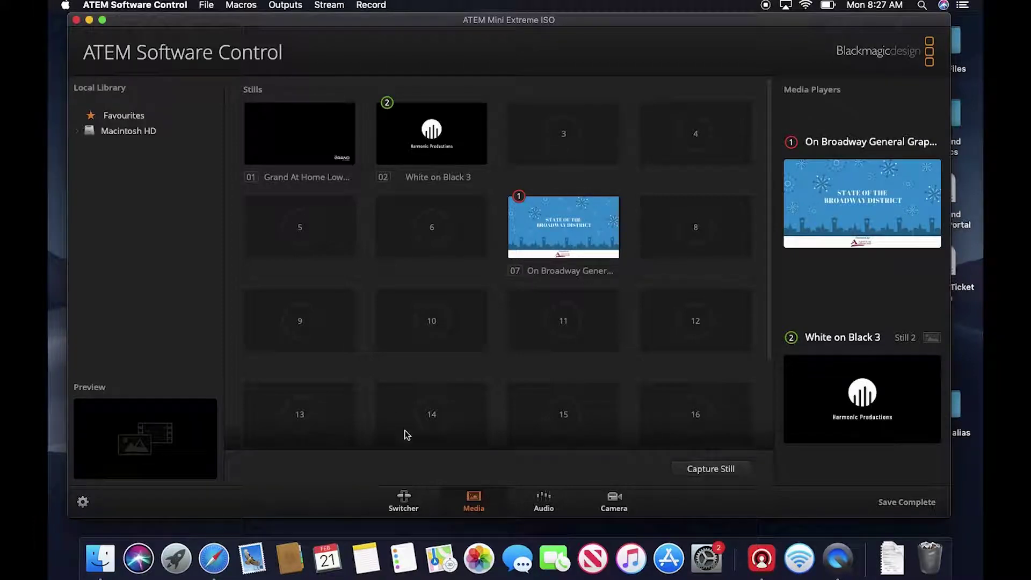
{"action": "left_click", "coordinate": [401, 503]}
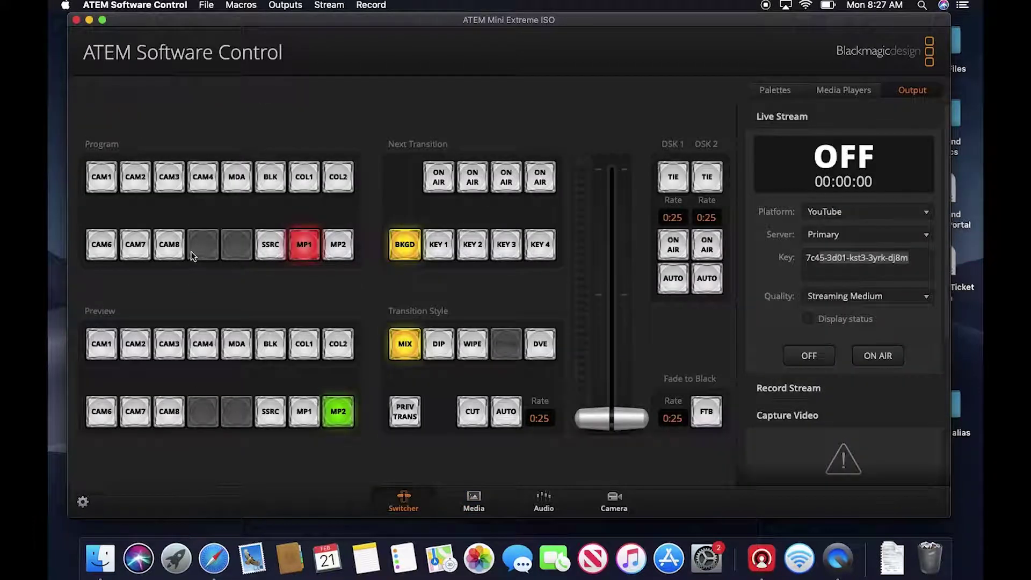
{"action": "left_click", "coordinate": [166, 248]}
Clear the On Broadway graphic (still 07) and still 01 from the media pool
{"action": "left_click", "coordinate": [474, 502]}
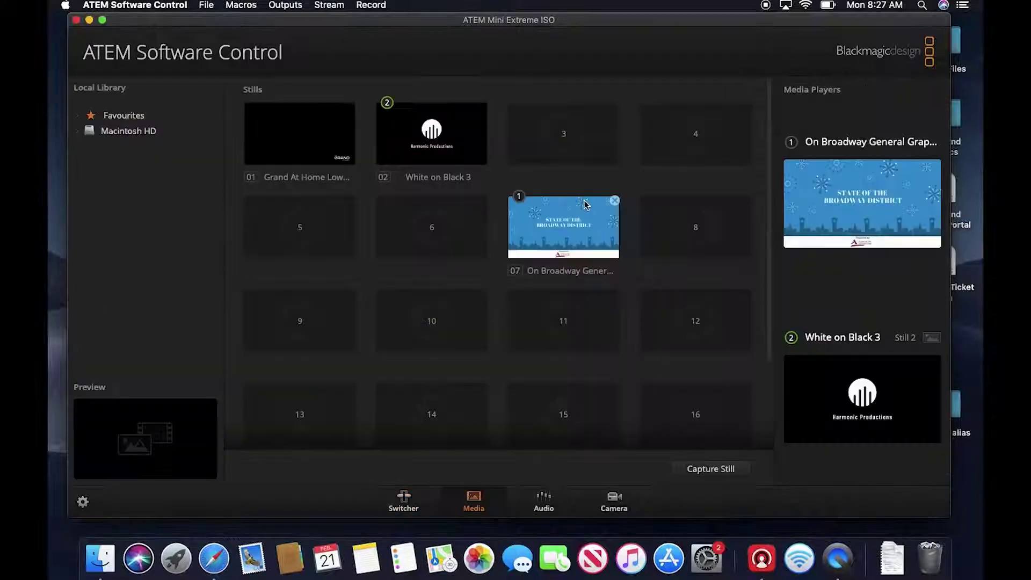
{"action": "left_click", "coordinate": [621, 204]}
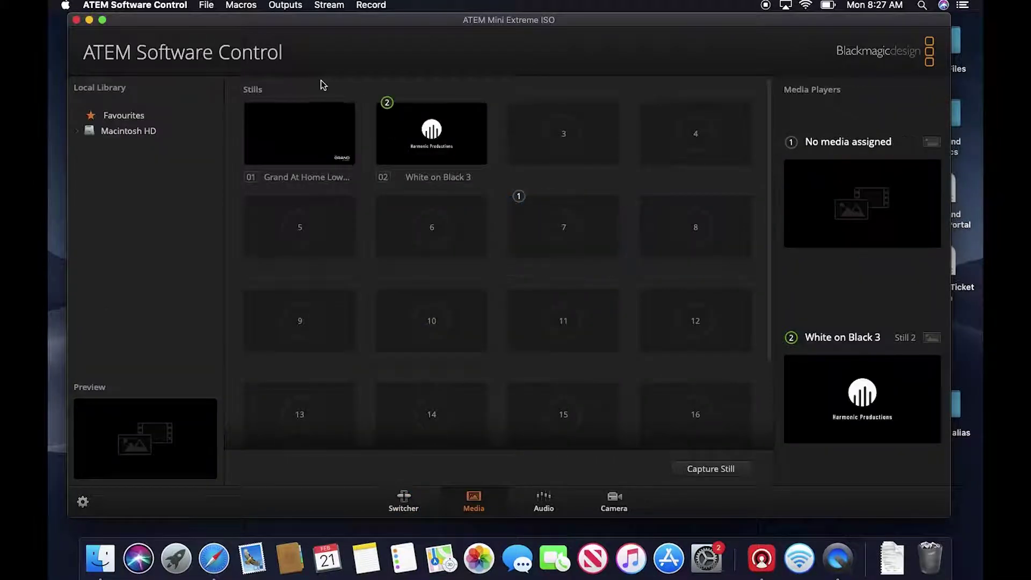
{"action": "left_click", "coordinate": [356, 107]}
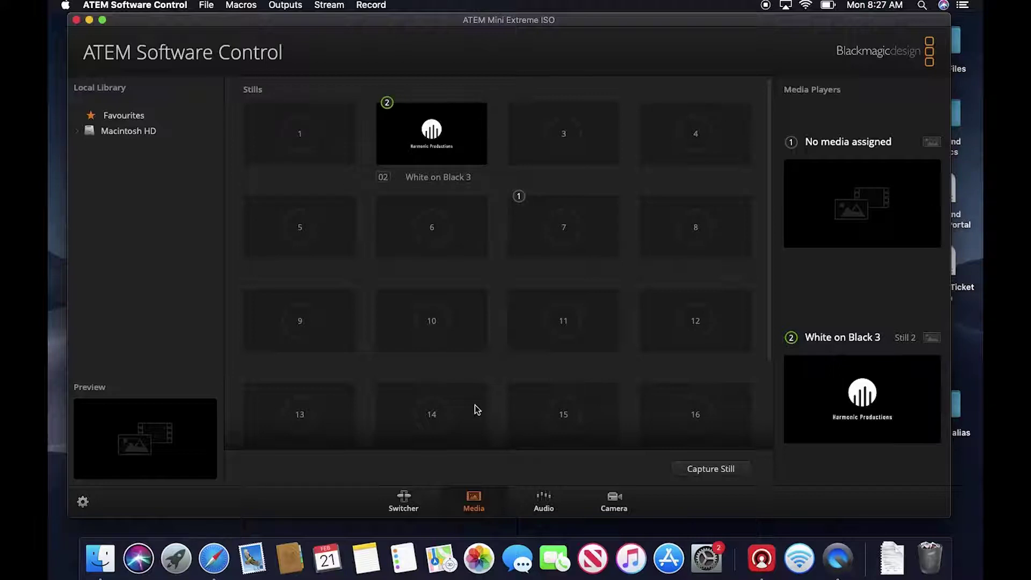
Delete the entire YouTube stream key so the field is blank
{"action": "left_click", "coordinate": [408, 511]}
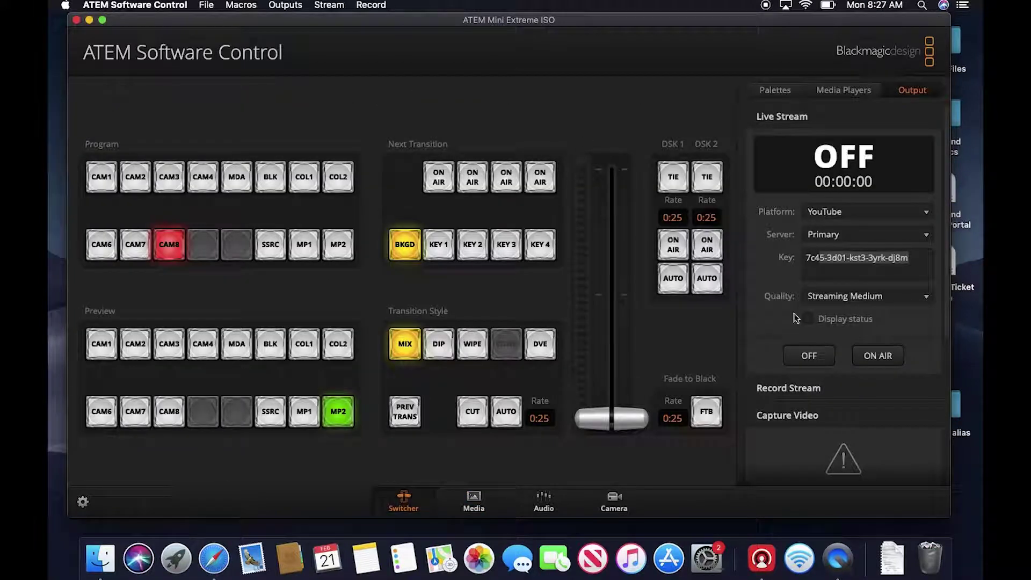
{"action": "left_click", "coordinate": [908, 258]}
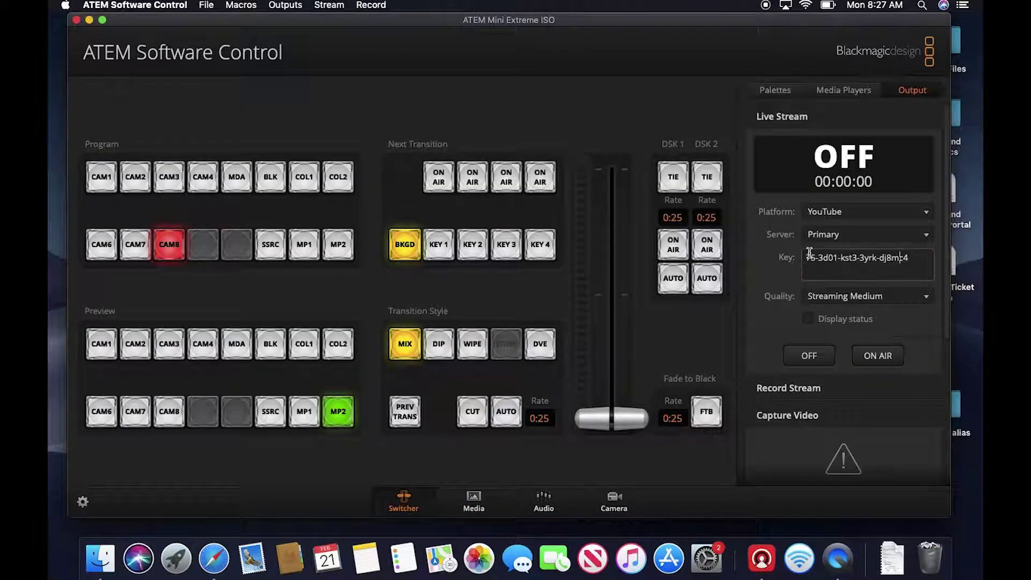
{"action": "key", "text": "super+a"}
{"action": "key", "text": "BackSpace"}
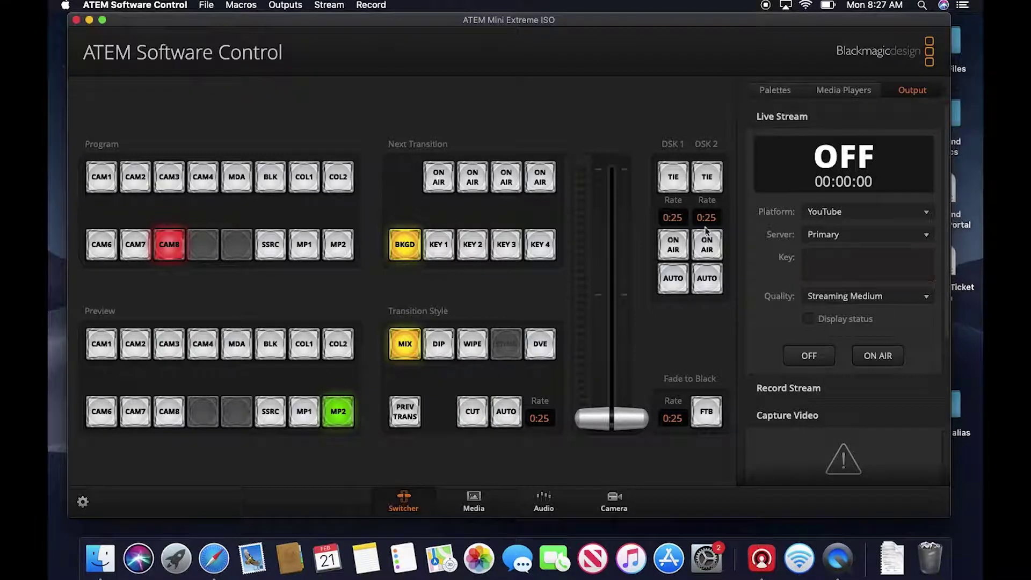
{"action": "left_click", "coordinate": [207, 5]}
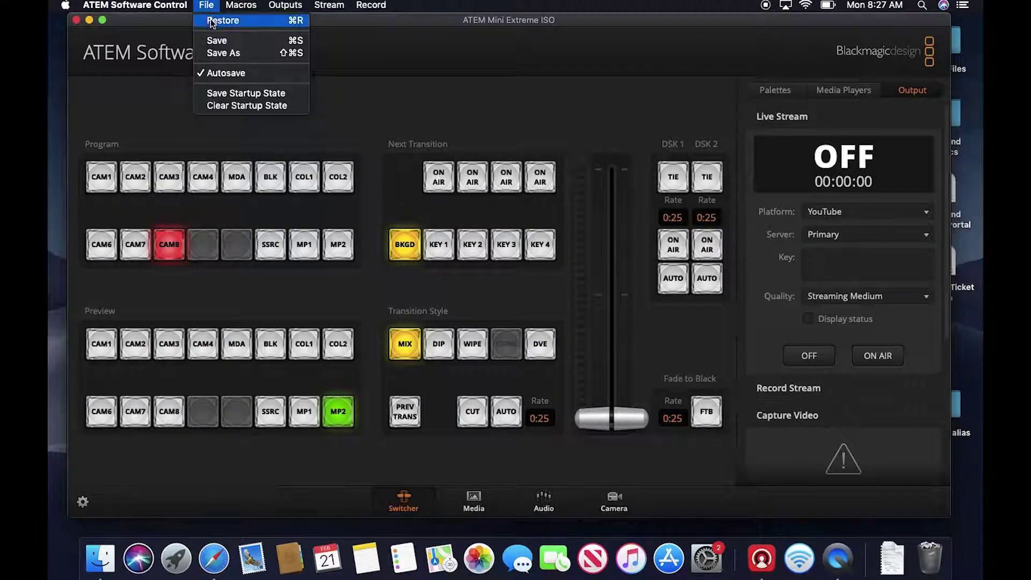
{"action": "left_click", "coordinate": [205, 21]}
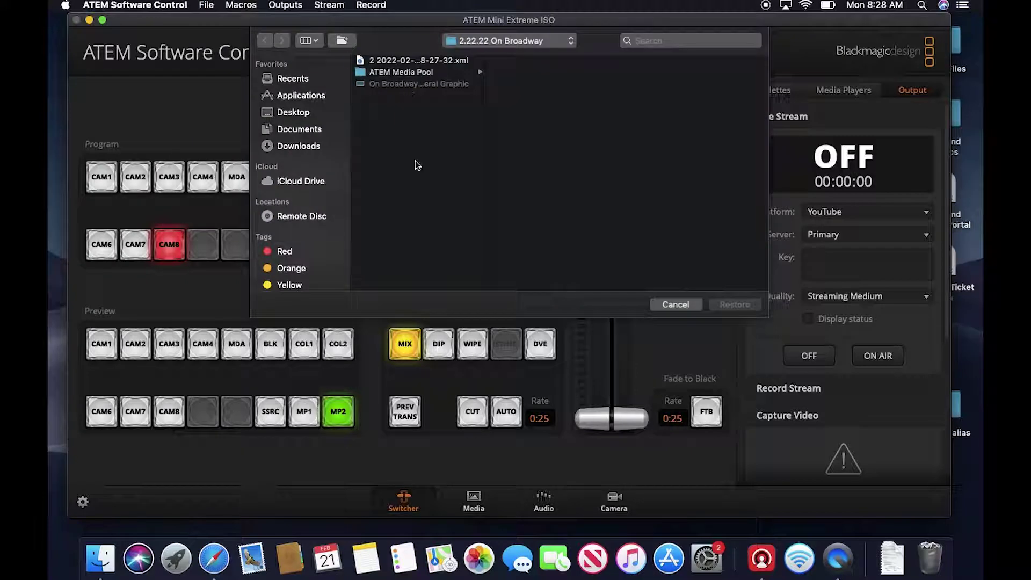
{"action": "left_click", "coordinate": [426, 61]}
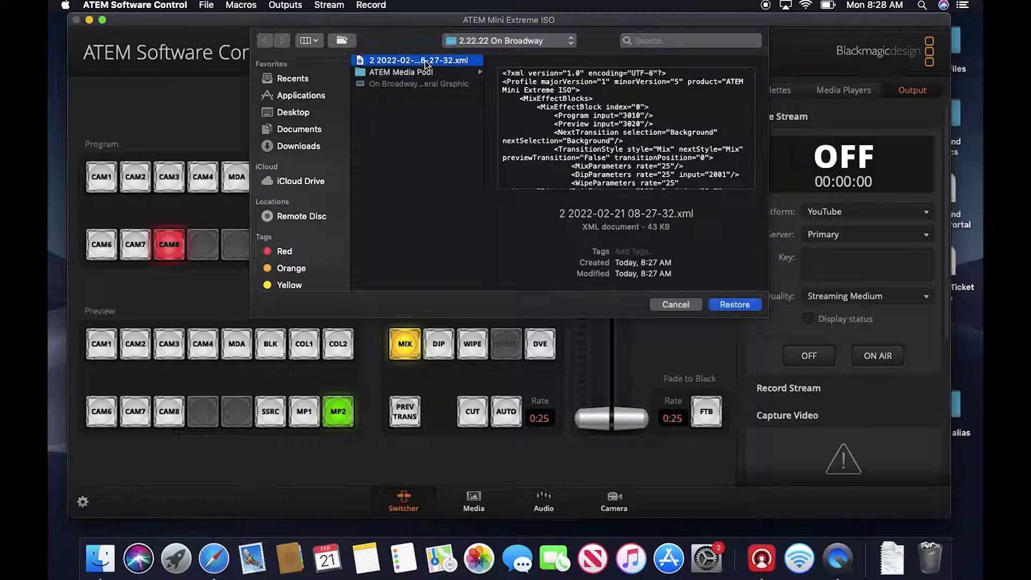
{"action": "left_click", "coordinate": [740, 310]}
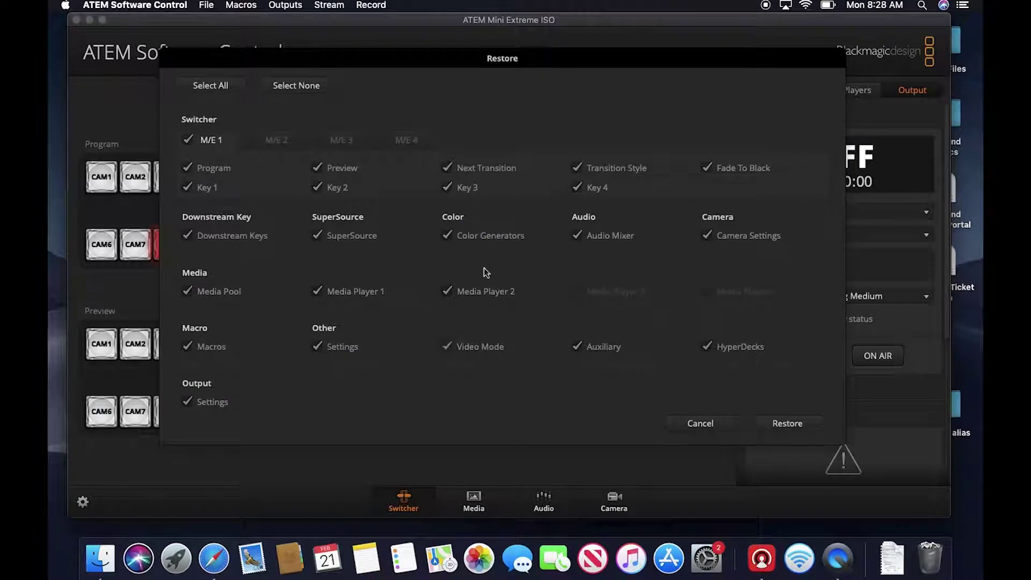
{"action": "left_click", "coordinate": [797, 426]}
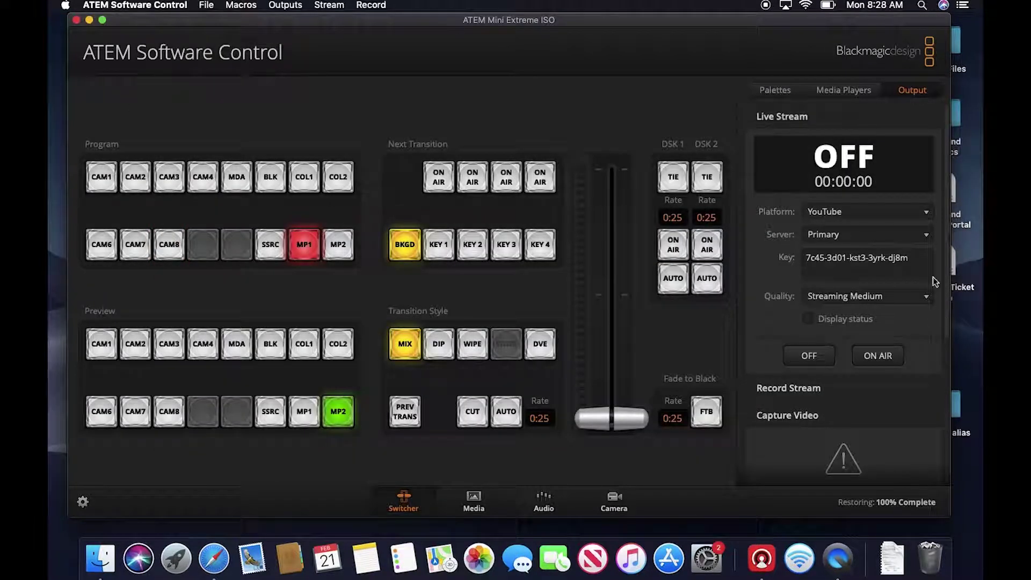
{"action": "left_click", "coordinate": [478, 502]}
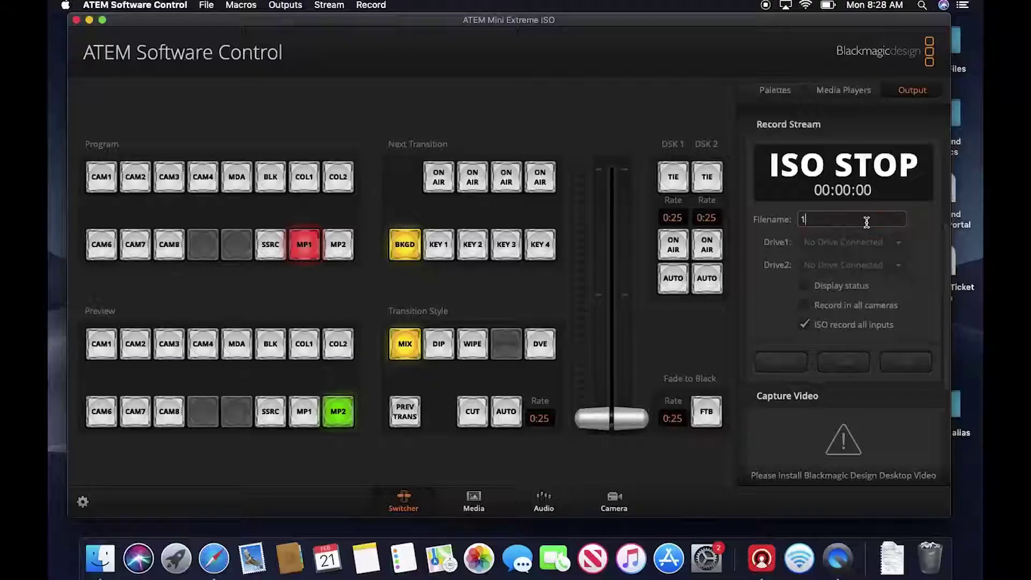
{"action": "key", "text": "BackSpace"}
Enter 'On Broadway Disctrict 2022' as the recording filename
{"action": "scroll", "coordinate": [868, 232], "scroll_direction": "up", "scroll_amount": 5}
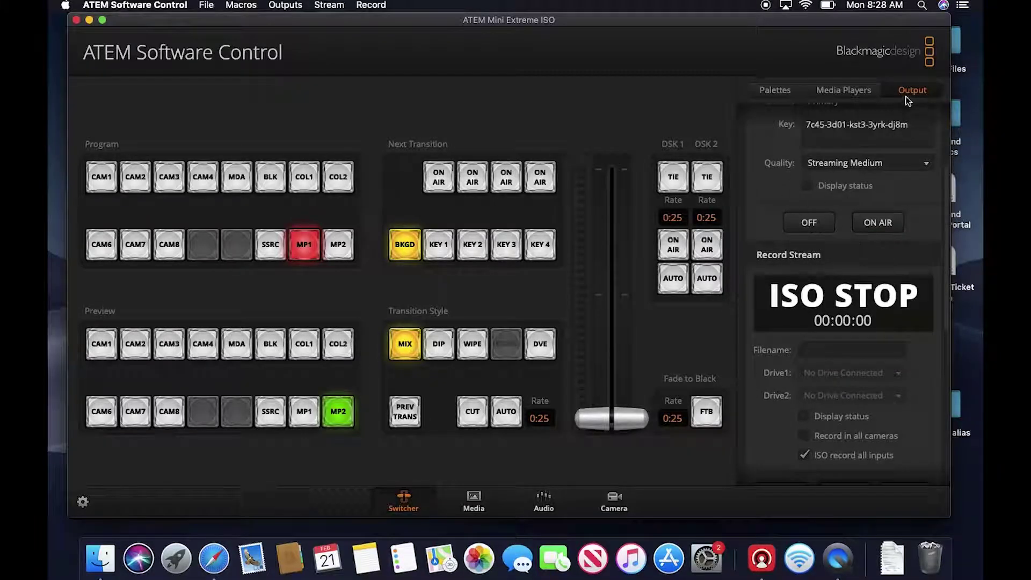
{"action": "scroll", "coordinate": [843, 277], "scroll_direction": "down", "scroll_amount": 4}
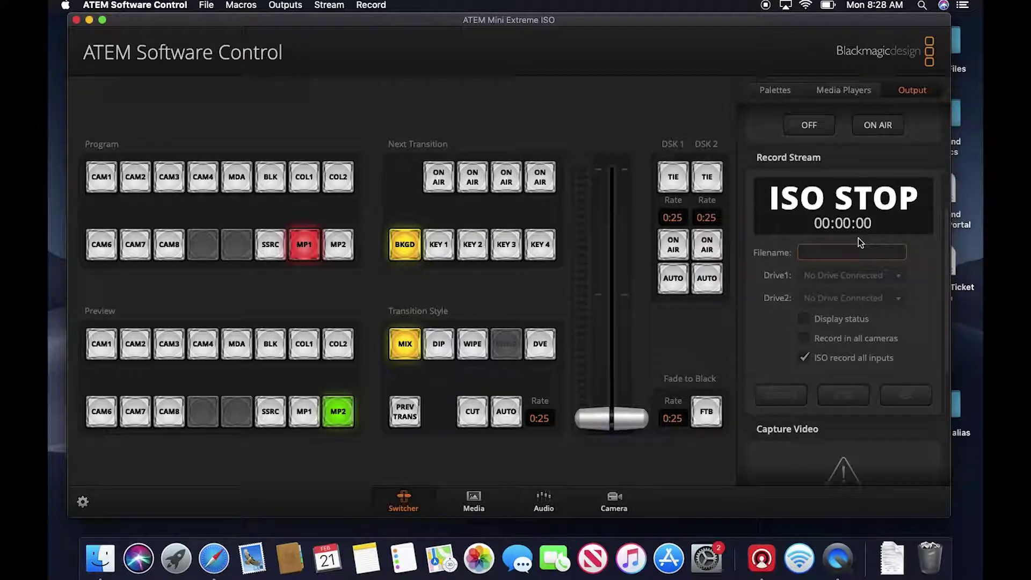
{"action": "type", "text": "On Broadway Disctrict 2022"}
{"action": "key", "text": "Return"}
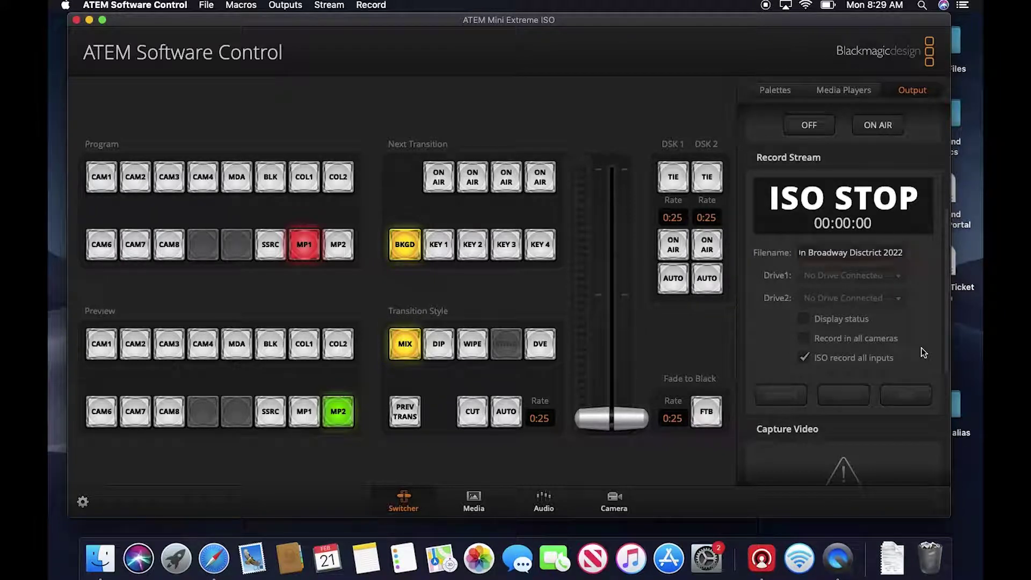
{"action": "left_click", "coordinate": [206, 5]}
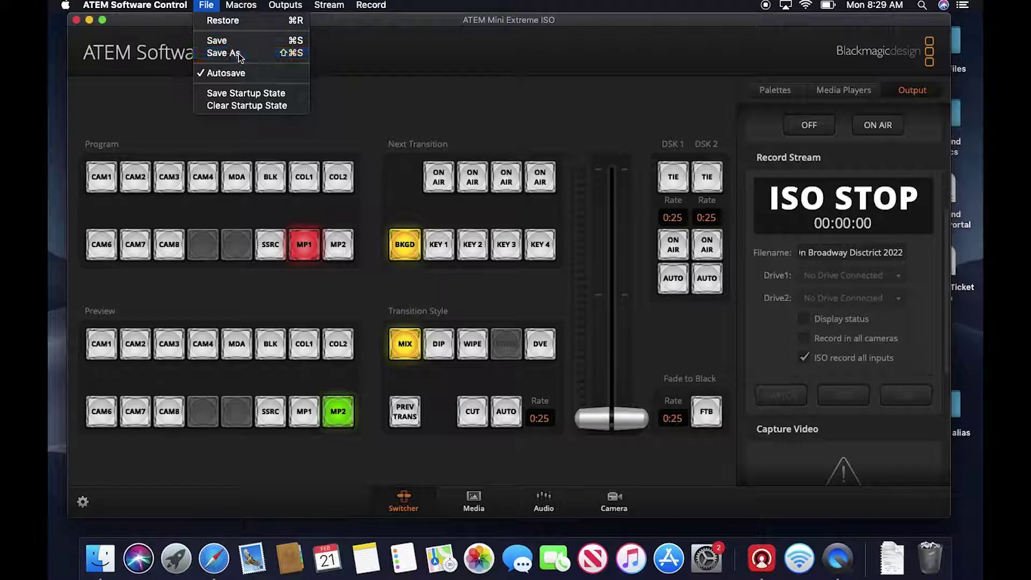
Save the full switcher setup as 'Feb 22' in the 2.22.22 On Broadway folder
{"action": "left_click", "coordinate": [239, 54]}
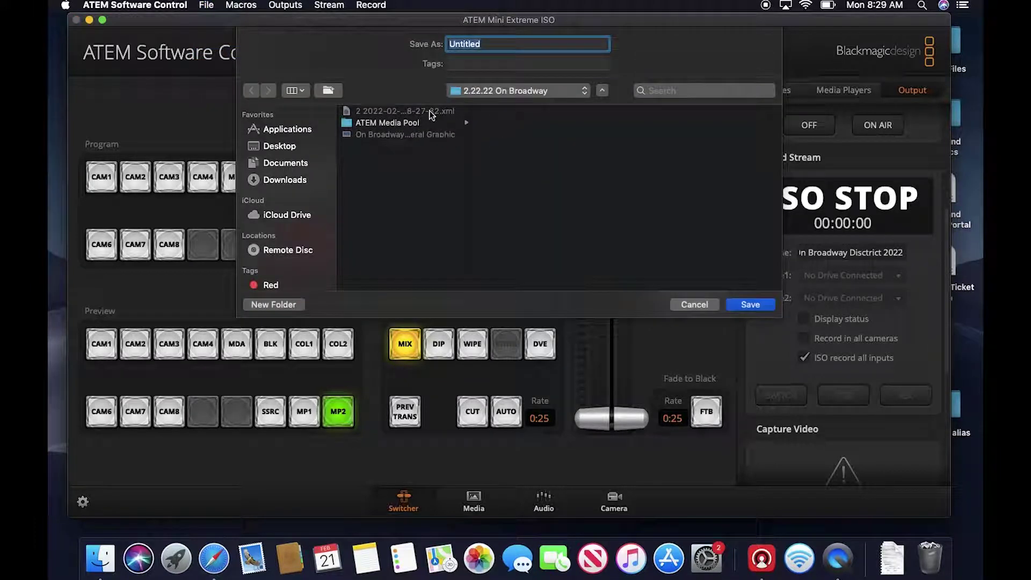
{"action": "left_click", "coordinate": [431, 113]}
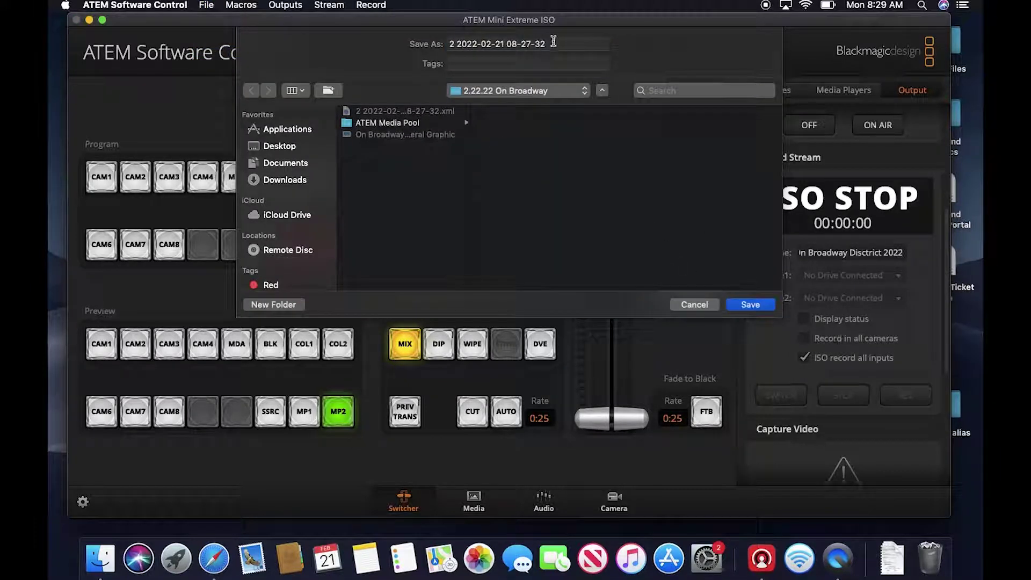
{"action": "triple_click", "coordinate": [553, 41]}
{"action": "key", "text": "BackSpace"}
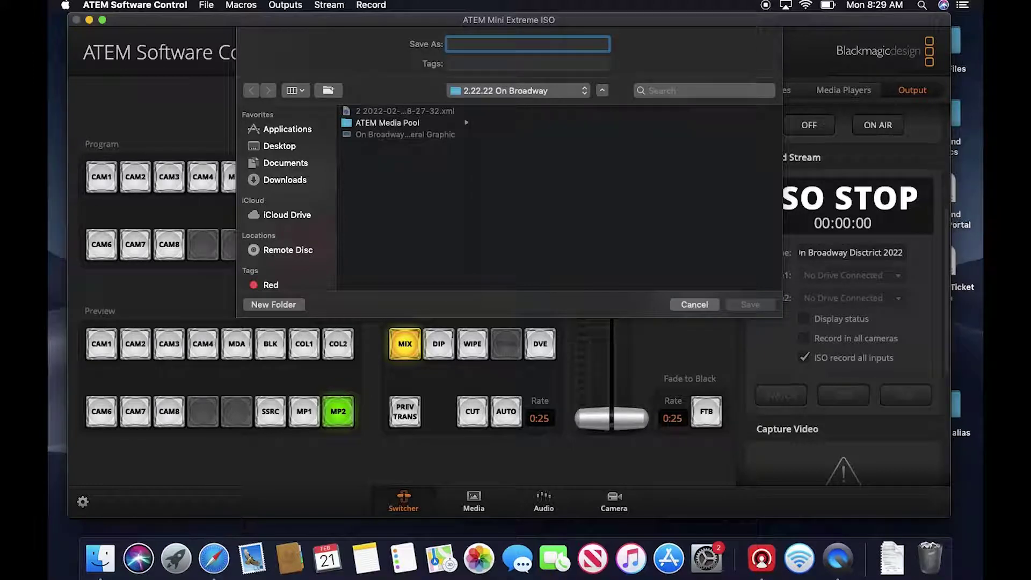
{"action": "type", "text": "2"}
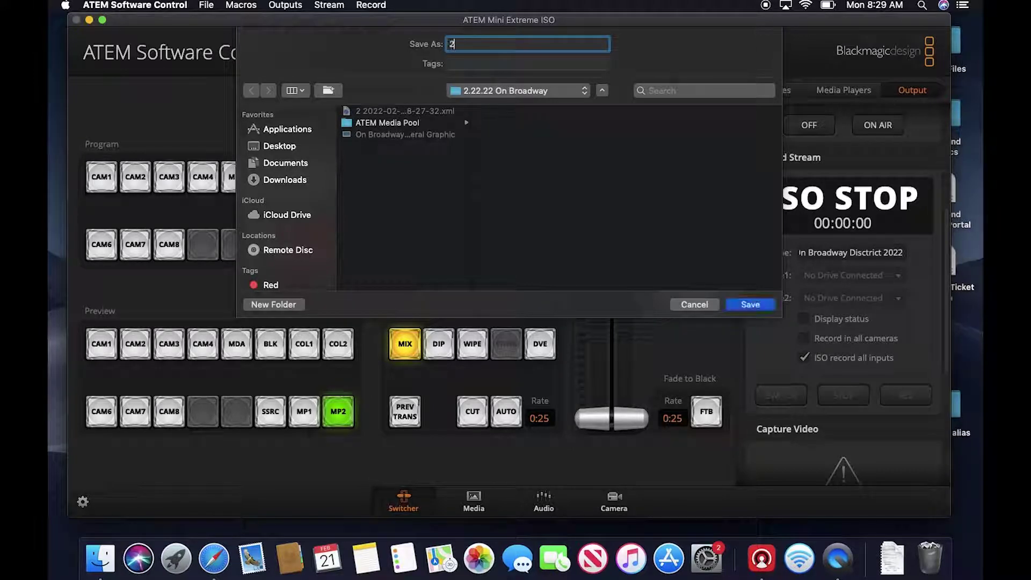
{"action": "type", "text": ".22"}
{"action": "key", "text": "BackSpace"}
{"action": "key", "text": "BackSpace"}
{"action": "key", "text": "BackSpace"}
{"action": "key", "text": "BackSpace"}
{"action": "key", "text": "BackSpace"}
{"action": "key", "text": "BackSpace"}
{"action": "key", "text": "BackSpace"}
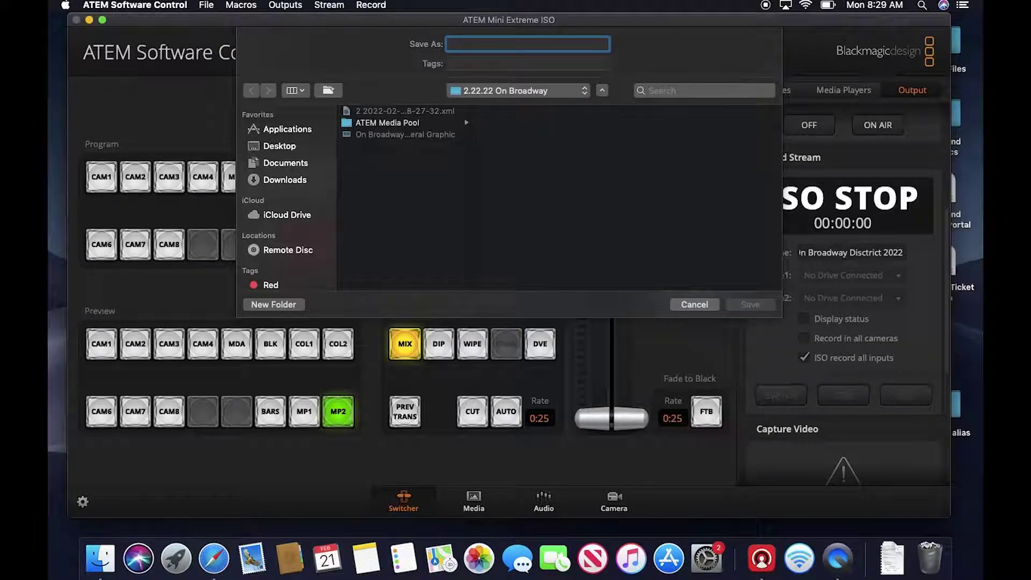
{"action": "type", "text": "Feb 22"}
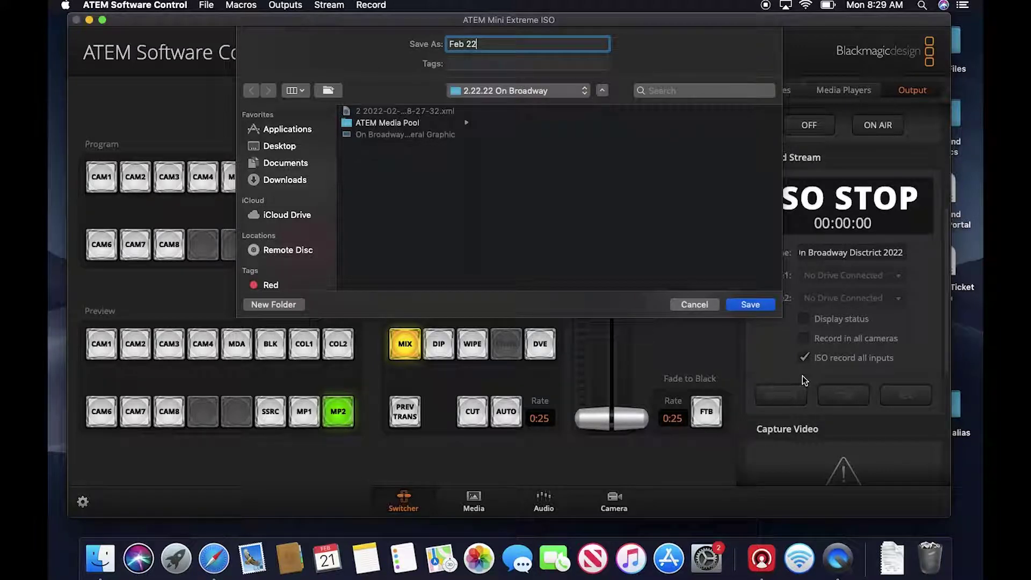
{"action": "left_click", "coordinate": [763, 306]}
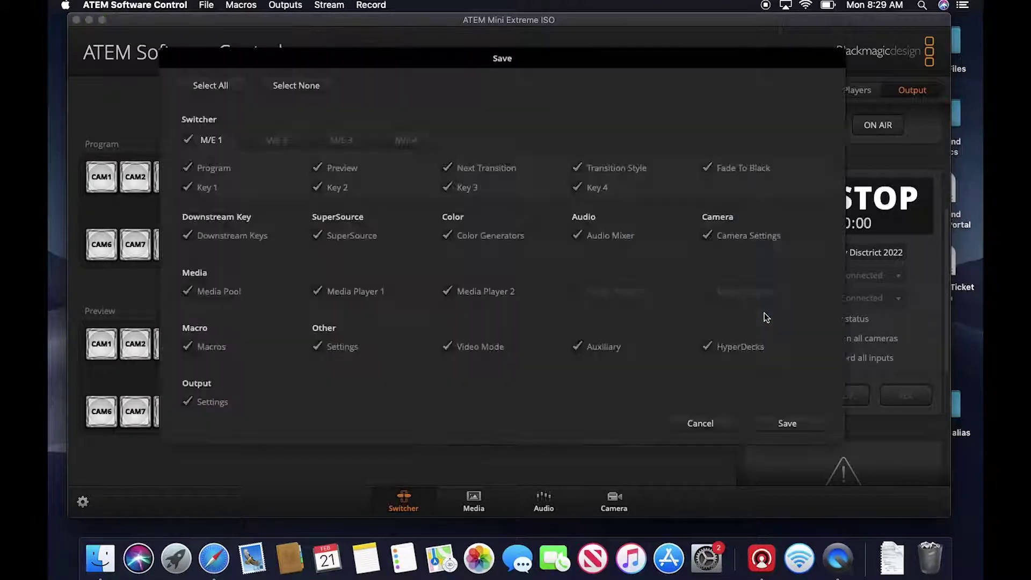
{"action": "left_click", "coordinate": [787, 422]}
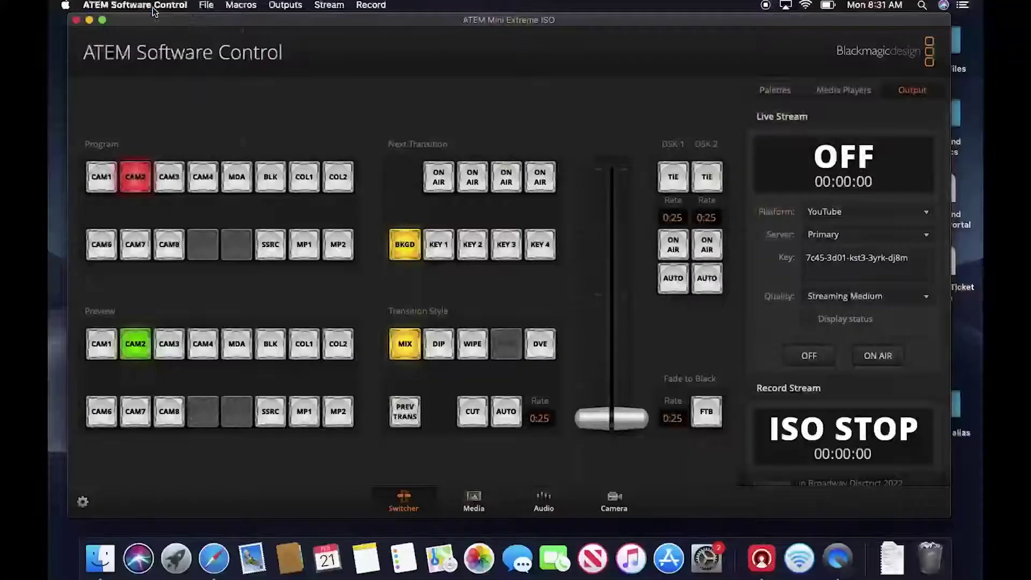
Start changing which ATEM switcher the software is connected to
{"action": "left_click", "coordinate": [153, 6]}
Connect to the backup ATEM Mini Pro and review its media pool stills
{"action": "left_click", "coordinate": [147, 39]}
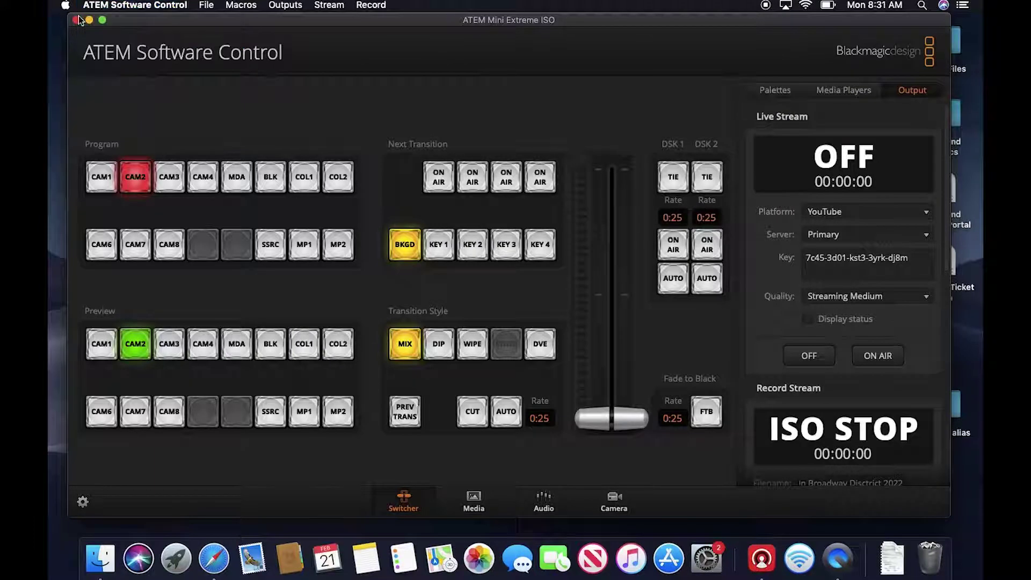
{"action": "left_click", "coordinate": [135, 6]}
{"action": "left_click", "coordinate": [131, 51]}
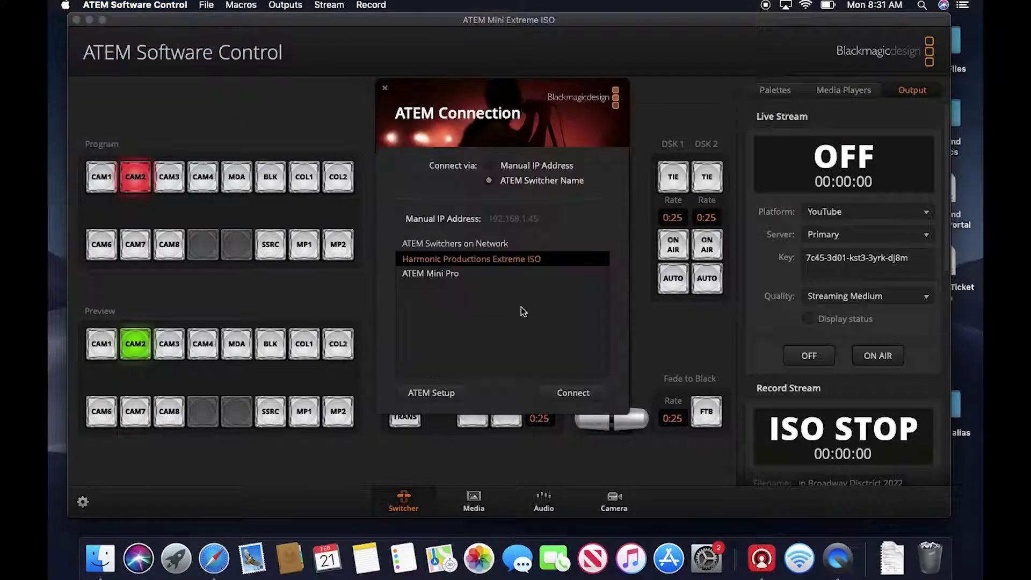
{"action": "left_click", "coordinate": [486, 274]}
{"action": "left_click", "coordinate": [572, 388]}
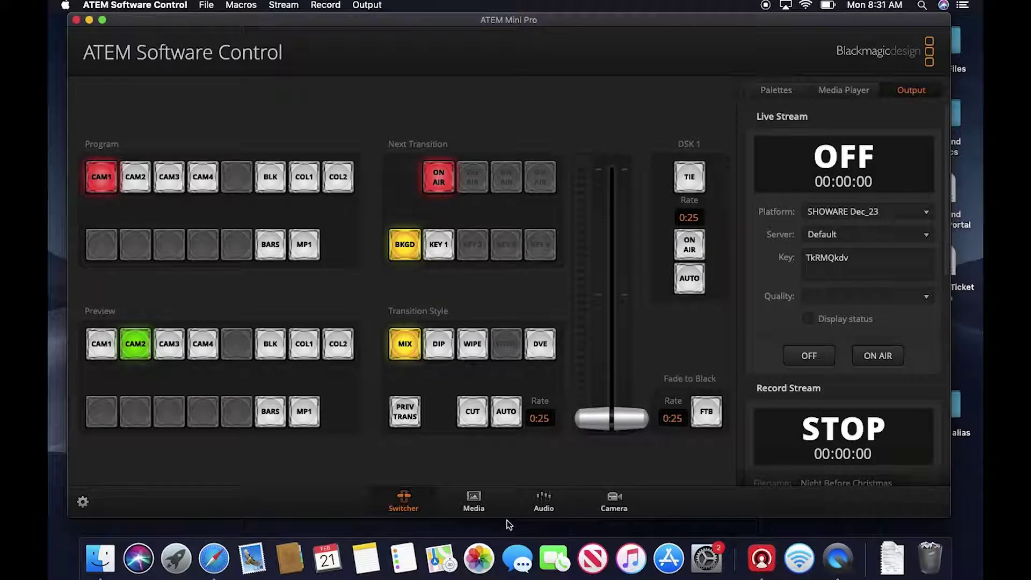
{"action": "left_click", "coordinate": [478, 509]}
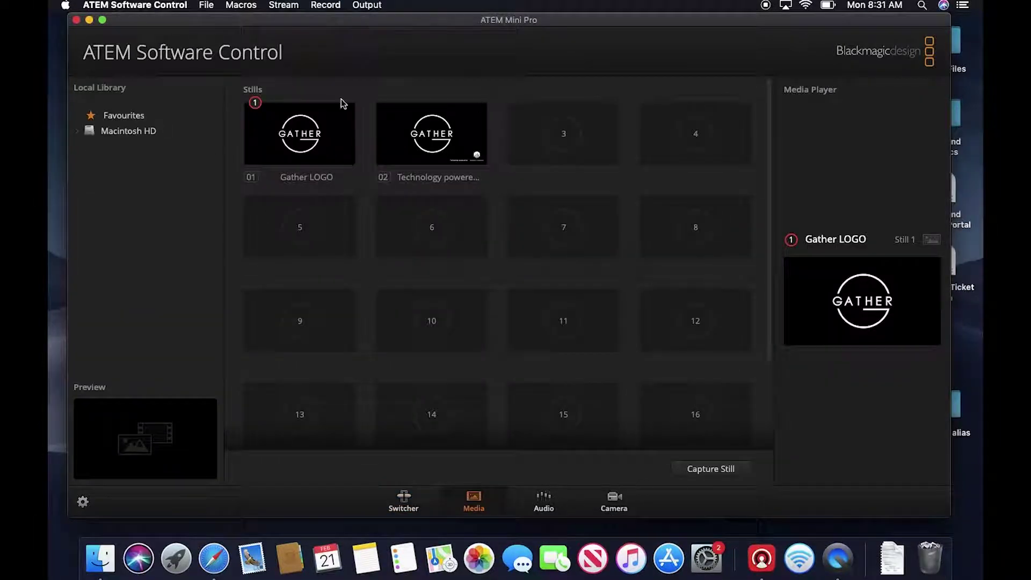
{"action": "left_click", "coordinate": [401, 502]}
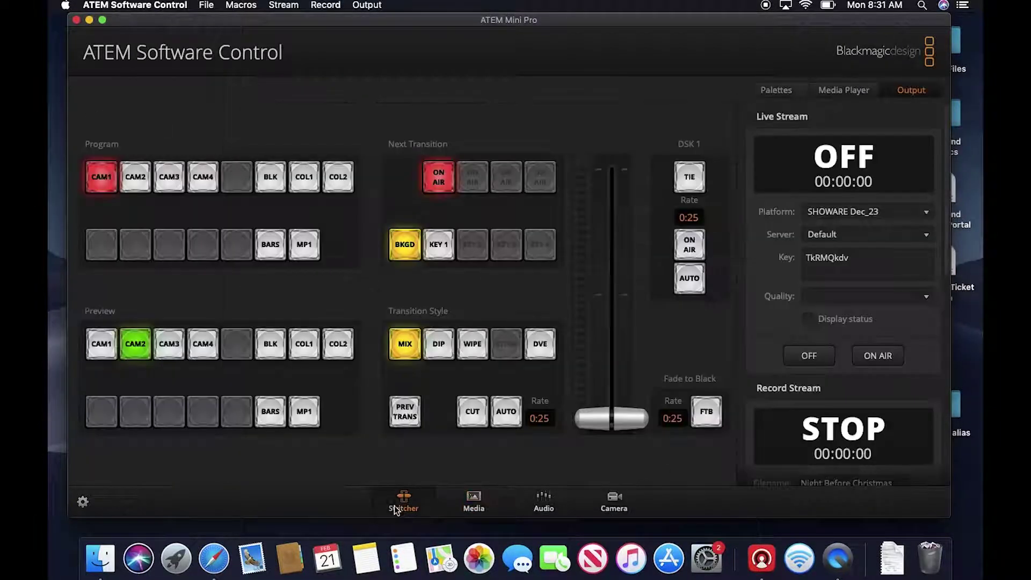
{"action": "left_click", "coordinate": [472, 503]}
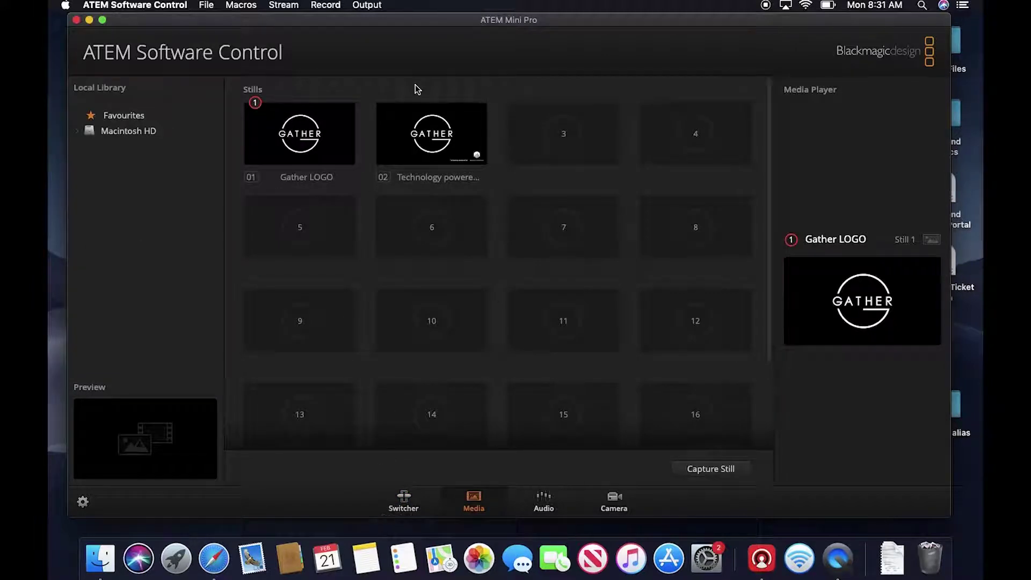
Save a backup copy of the Mini Pro's current setup, then begin a file restore
{"action": "left_click", "coordinate": [206, 5]}
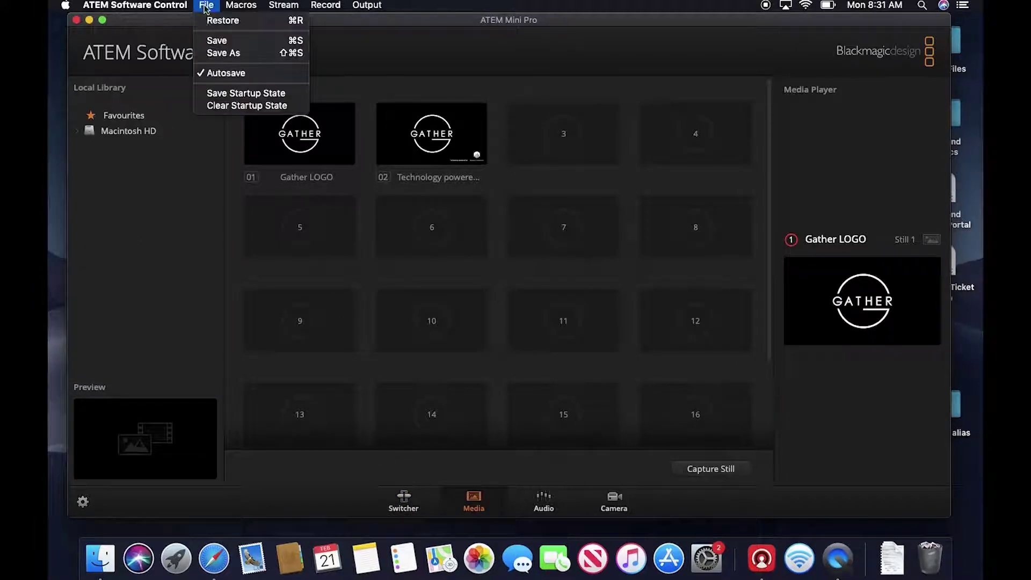
{"action": "left_click", "coordinate": [212, 52]}
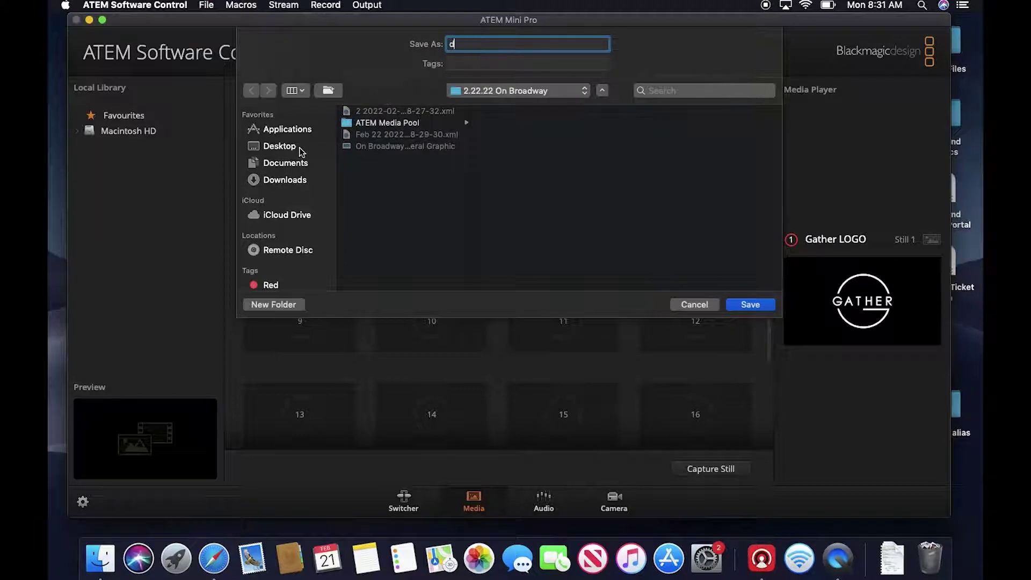
{"action": "type", "text": "d"}
{"action": "key", "text": "Return"}
{"action": "left_click", "coordinate": [206, 5]}
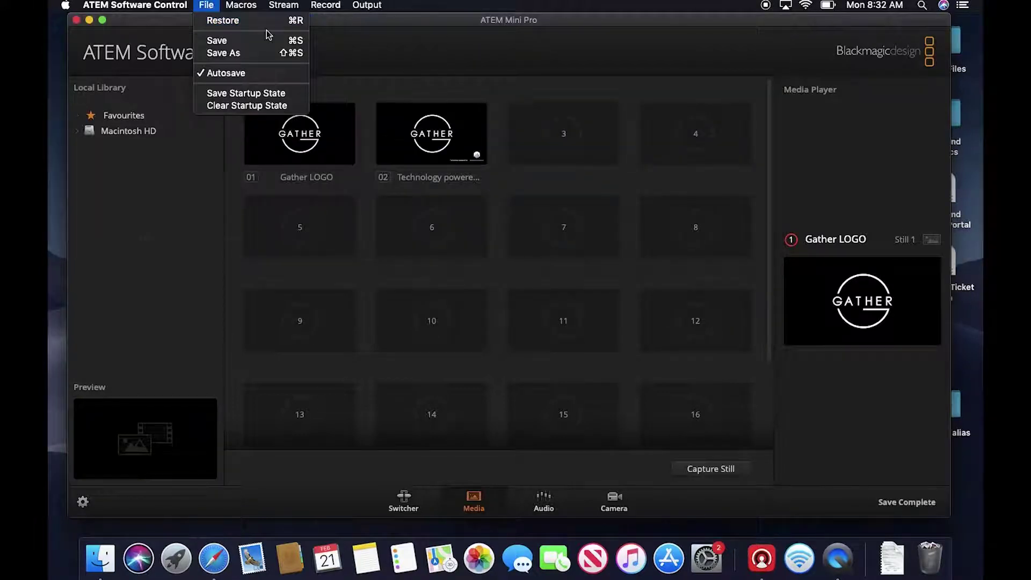
{"action": "left_click", "coordinate": [227, 23]}
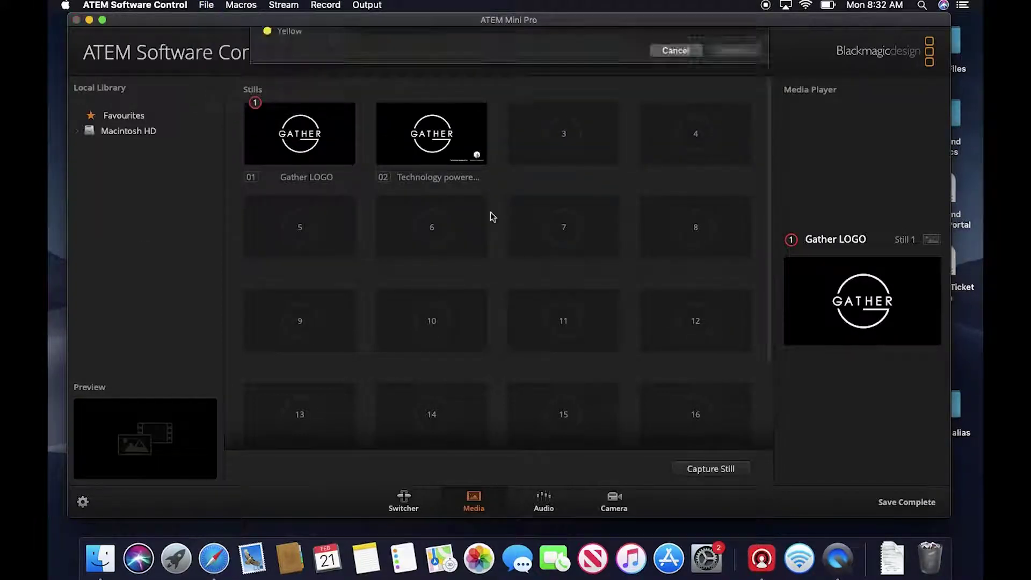
Select the Feb 22 restore file in Restore Files > 2.22.22 On Broadway
{"action": "left_click", "coordinate": [480, 45]}
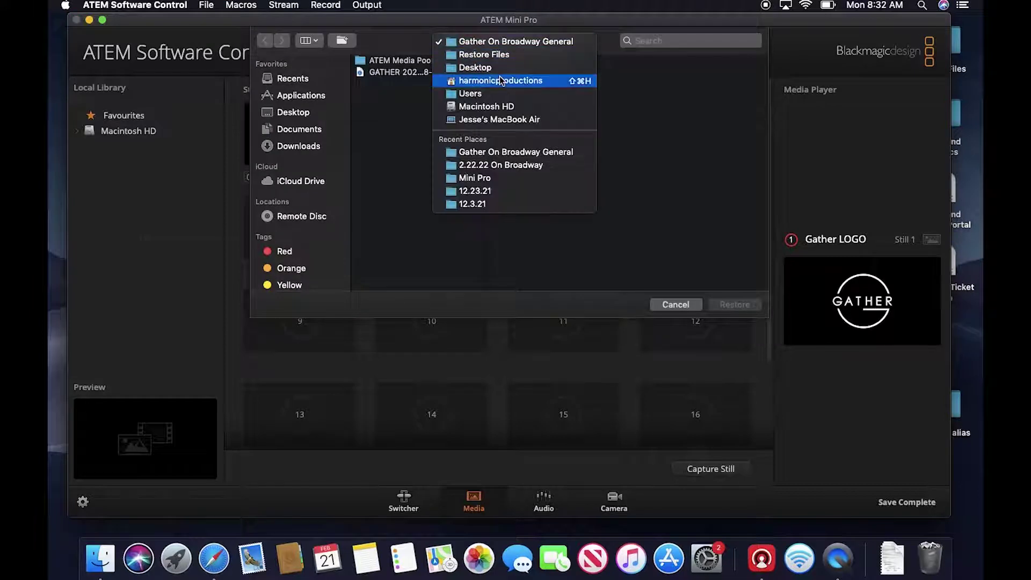
{"action": "left_click", "coordinate": [477, 55]}
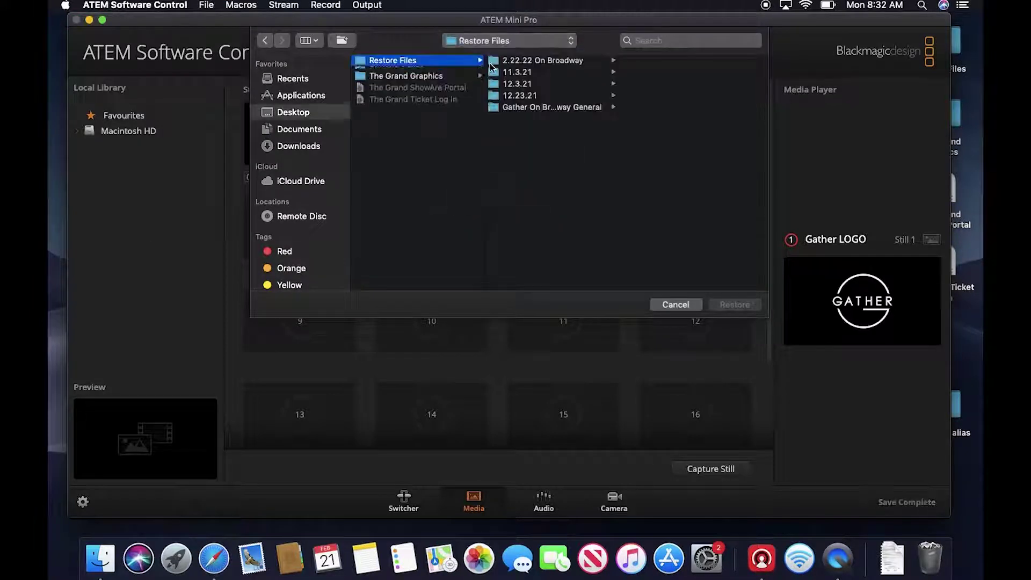
{"action": "left_click", "coordinate": [540, 60]}
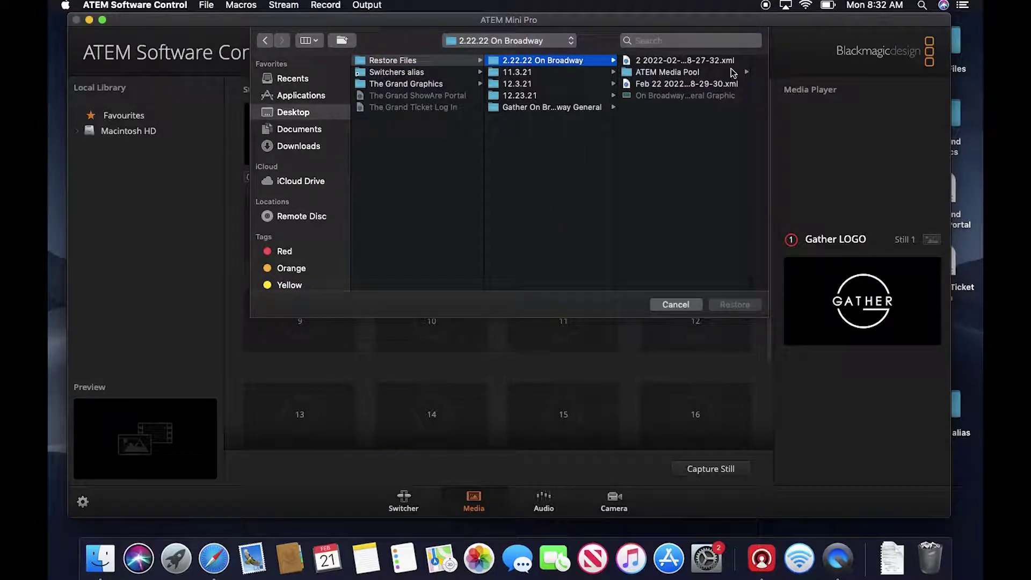
{"action": "left_click", "coordinate": [708, 84]}
Restore all checked settings onto the Mini Pro past the Extreme ISO warning, then review switcher and media pool
{"action": "left_click", "coordinate": [734, 305]}
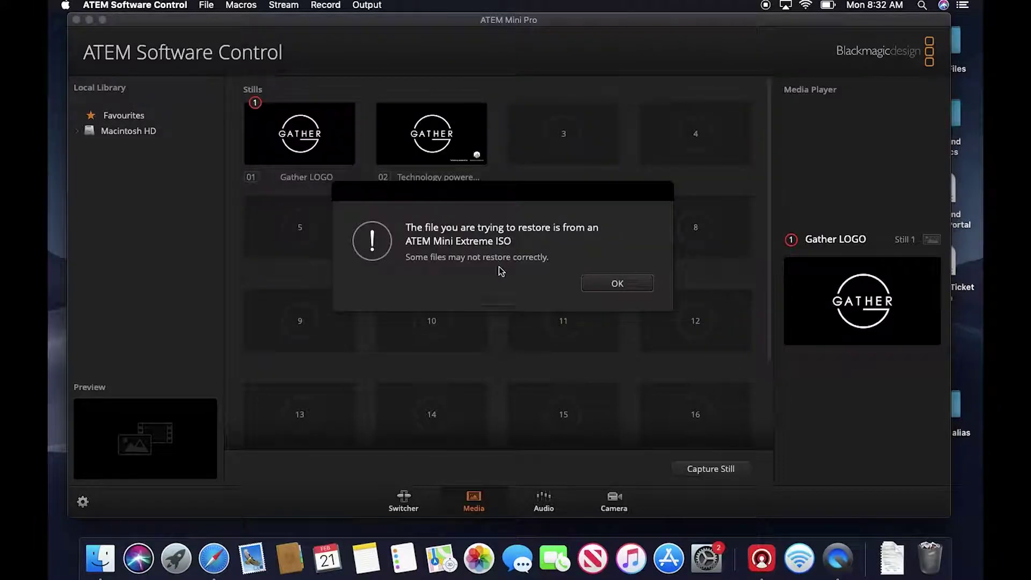
{"action": "left_click", "coordinate": [594, 286]}
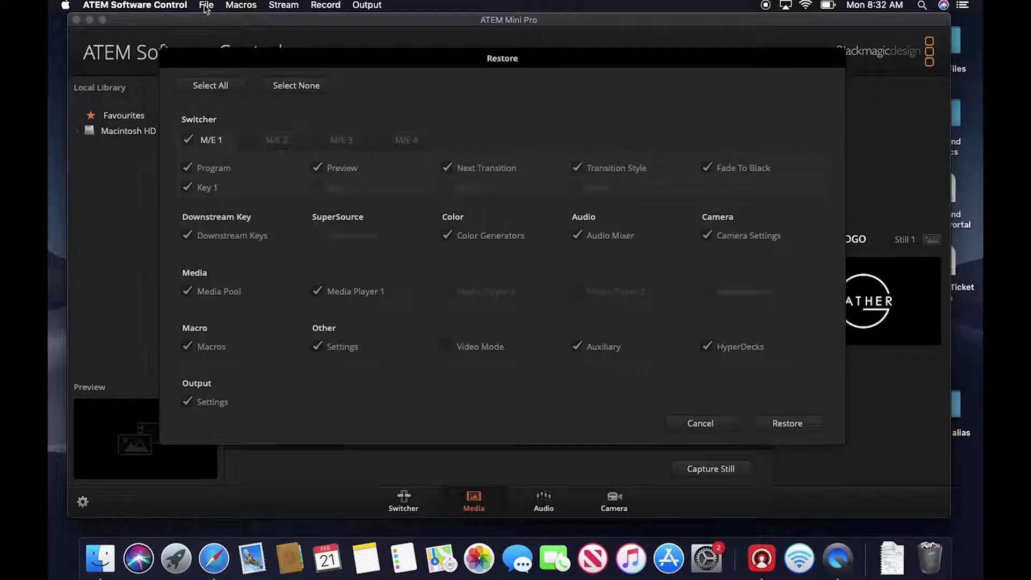
{"action": "left_click", "coordinate": [784, 427]}
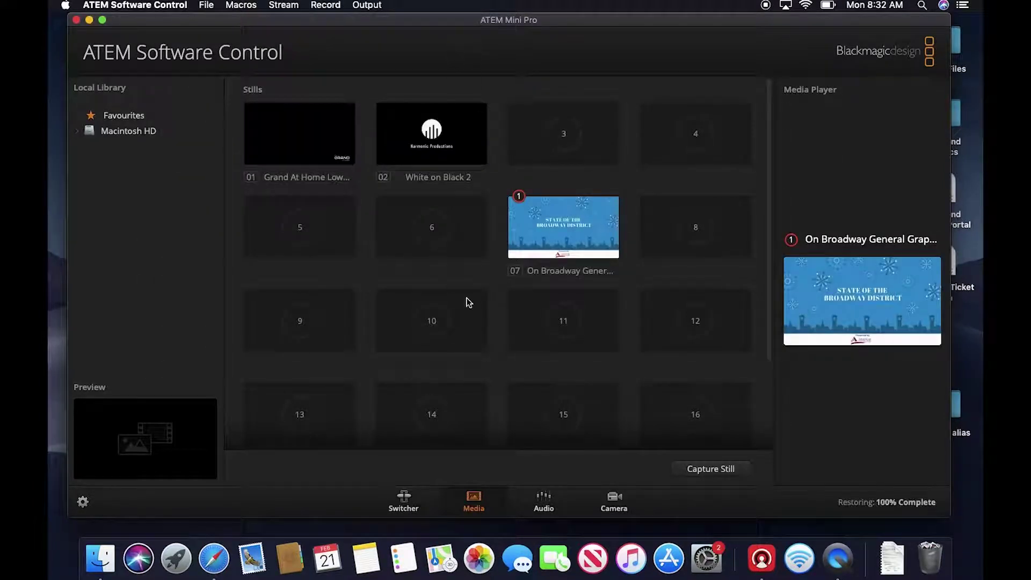
{"action": "left_click", "coordinate": [404, 505]}
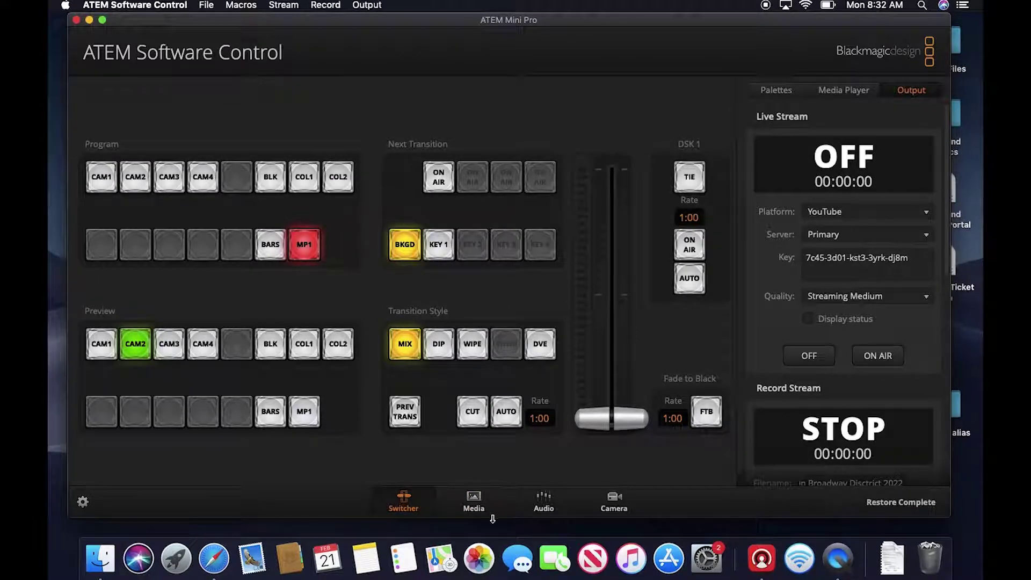
{"action": "left_click", "coordinate": [474, 502]}
Cut the Mini Pro's program to CAM1 and then to CAM2
{"action": "left_click", "coordinate": [102, 176]}
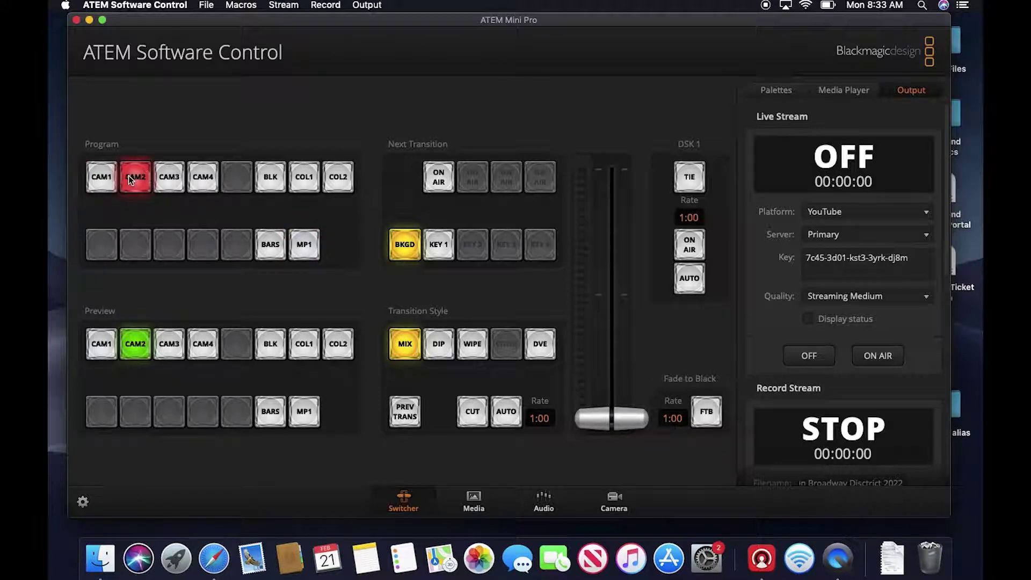
{"action": "left_click", "coordinate": [102, 176]}
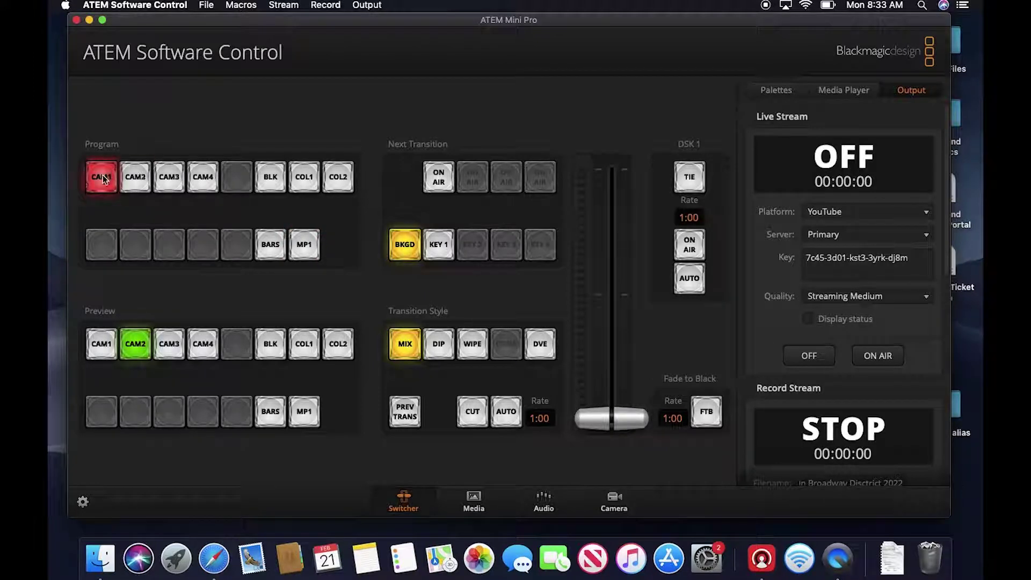
{"action": "left_click", "coordinate": [140, 185]}
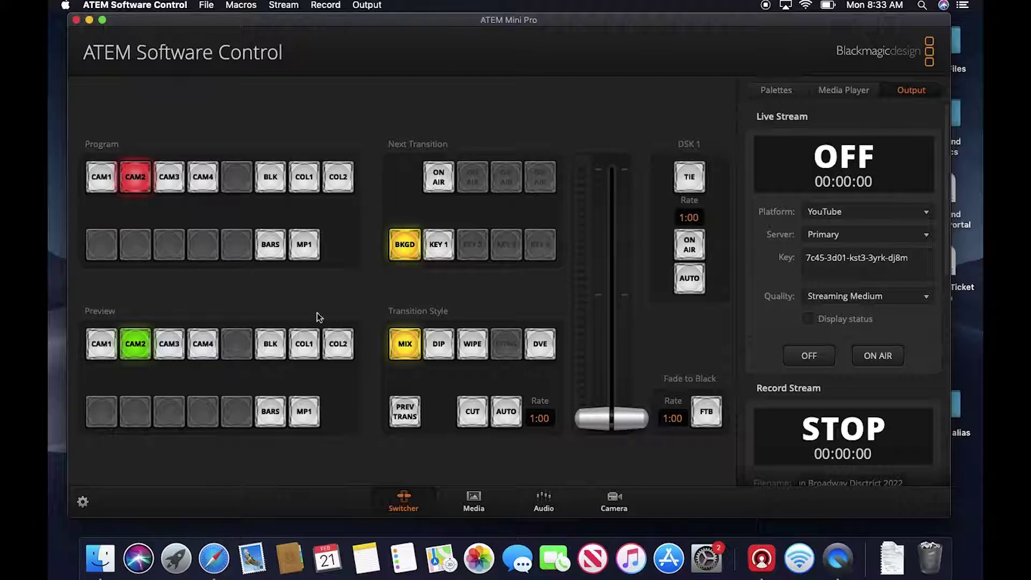